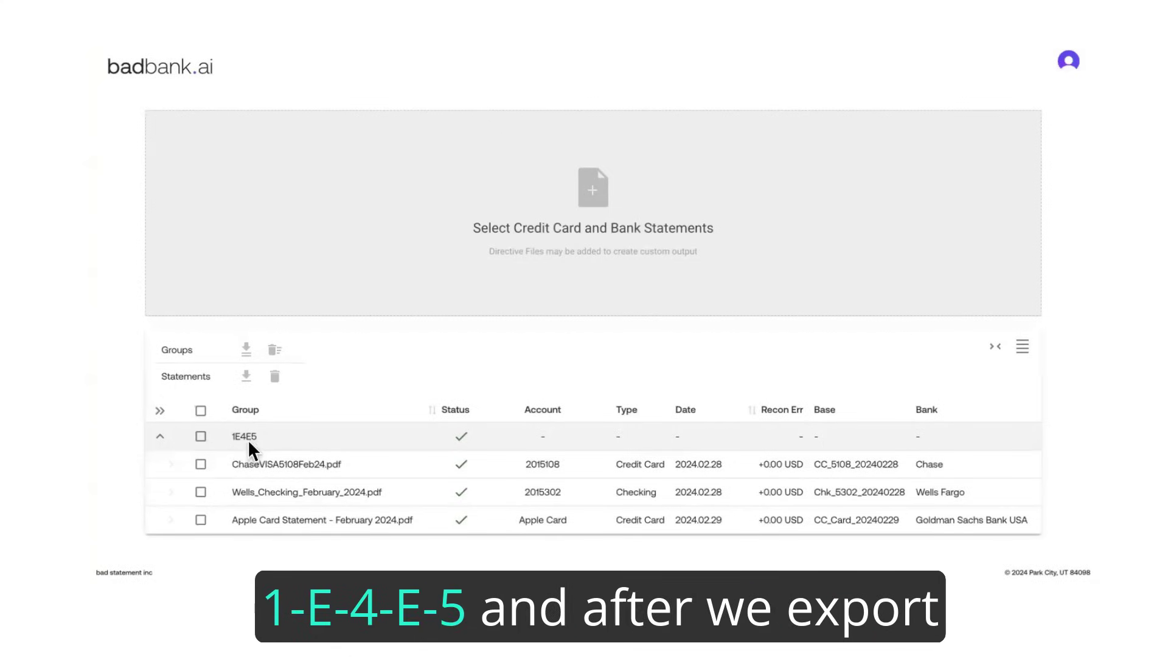
- Select the 1E4E5 group with its Chase, Wells Fargo and Apple Card statements
{"action": "left_click", "coordinate": [201, 436]}
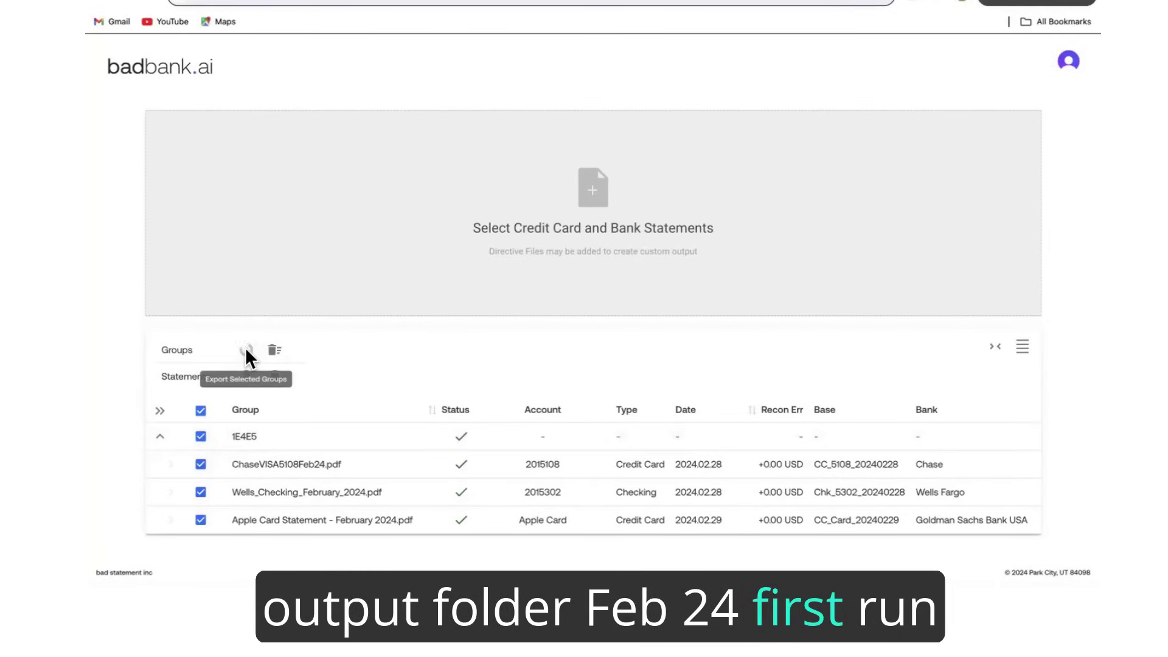
- Export the 1E4E5 group as a zip and open the download to show its folder
{"action": "left_click", "coordinate": [247, 351]}
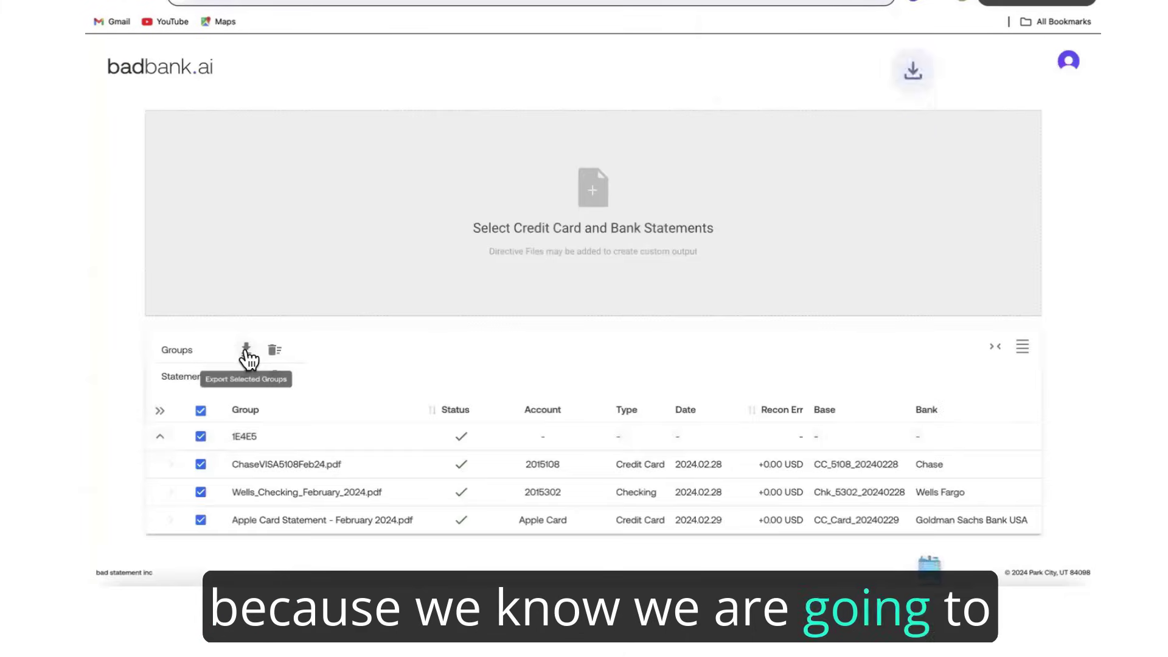
{"action": "left_click", "coordinate": [766, 28]}
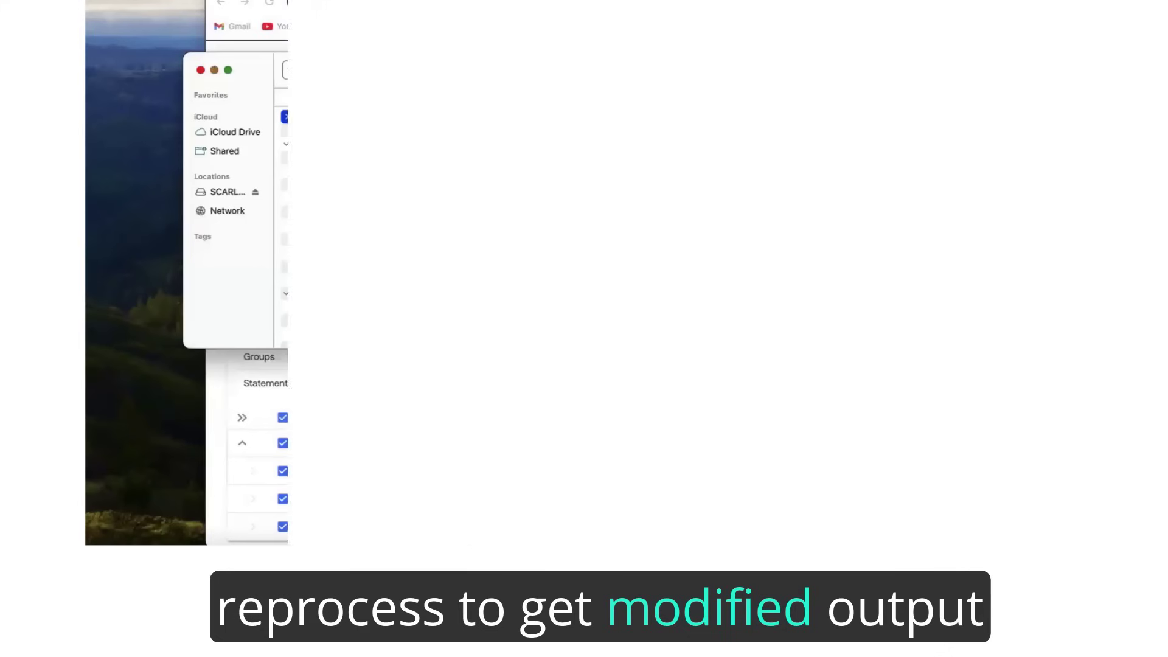
{"action": "left_click", "coordinate": [287, 117]}
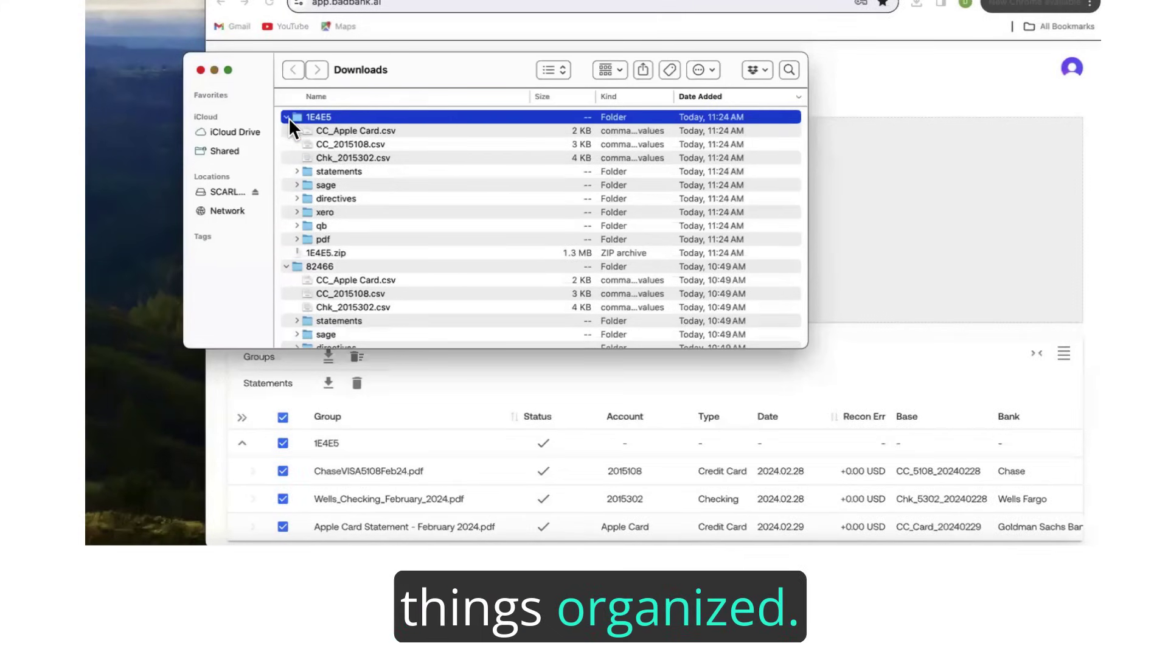
- Rename the folder to 'Feb 24 first run' and open its directives rename.csv in Excel
{"action": "left_click", "coordinate": [324, 115]}
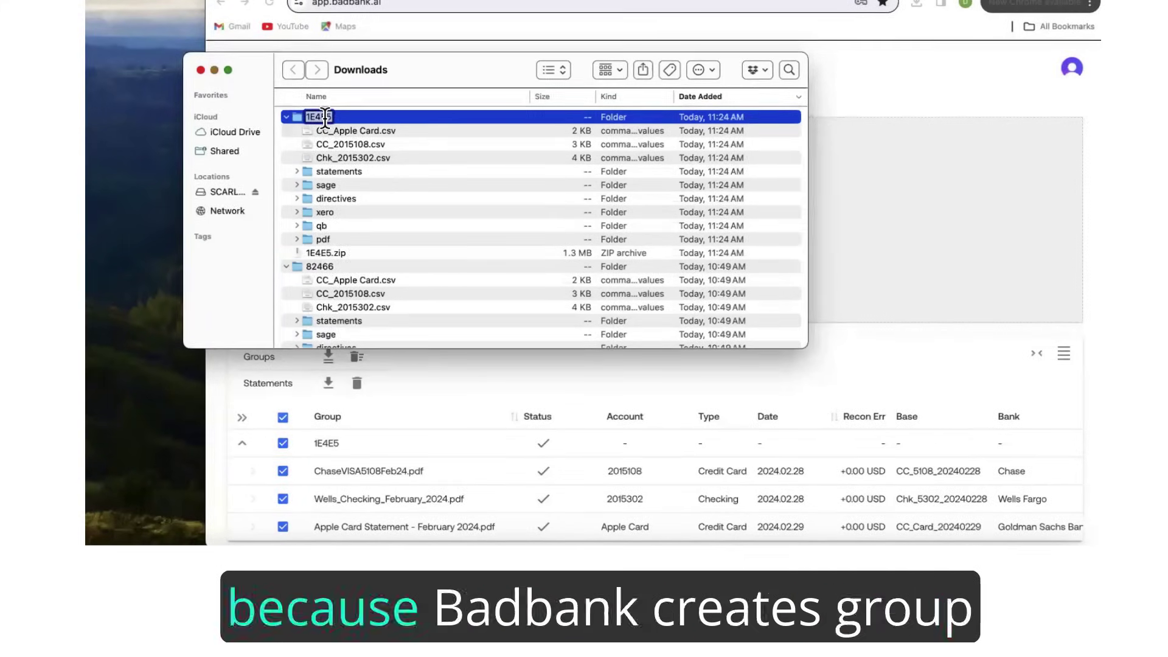
{"action": "type", "text": "Feb"}
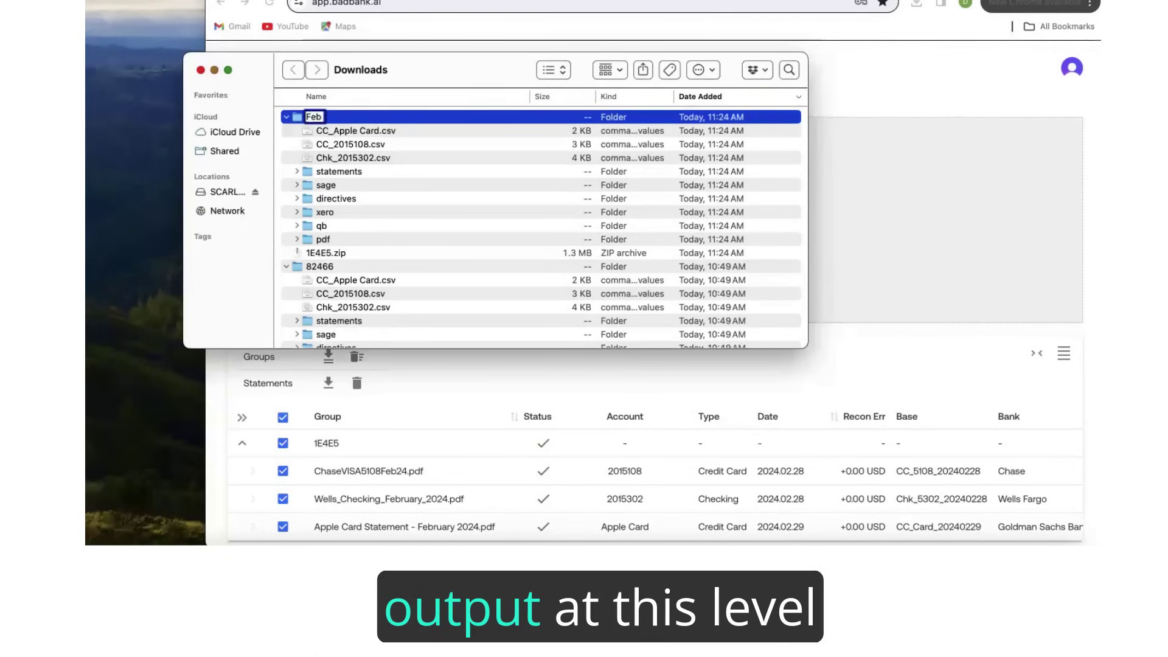
{"action": "type", "text": " 24 first"}
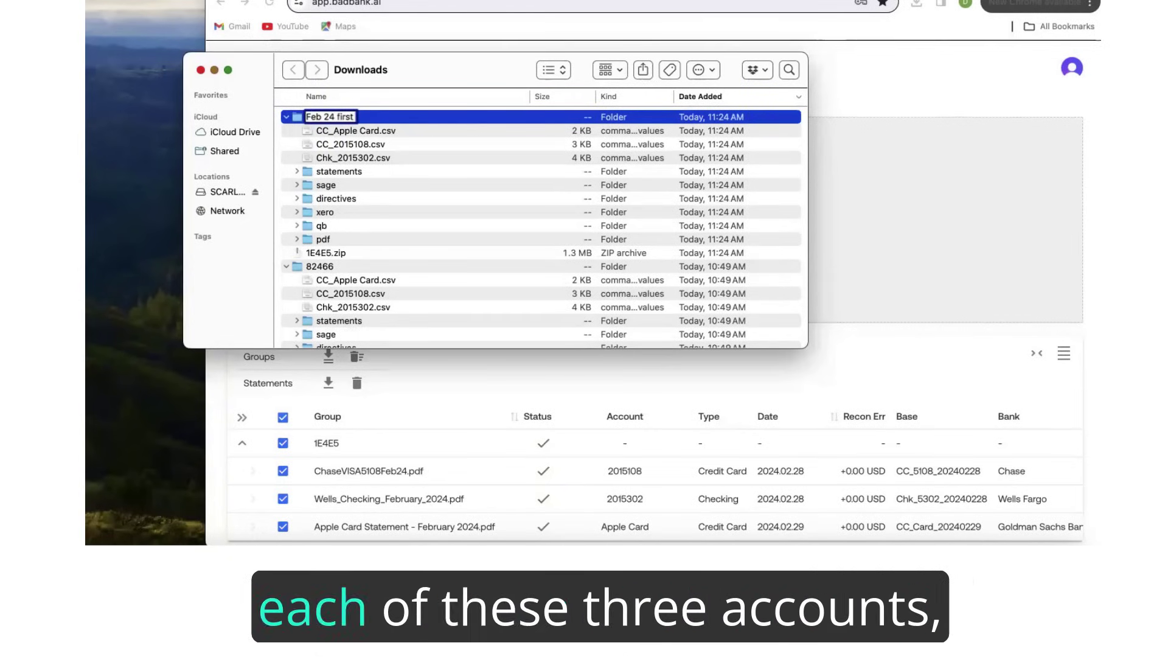
{"action": "type", "text": " run"}
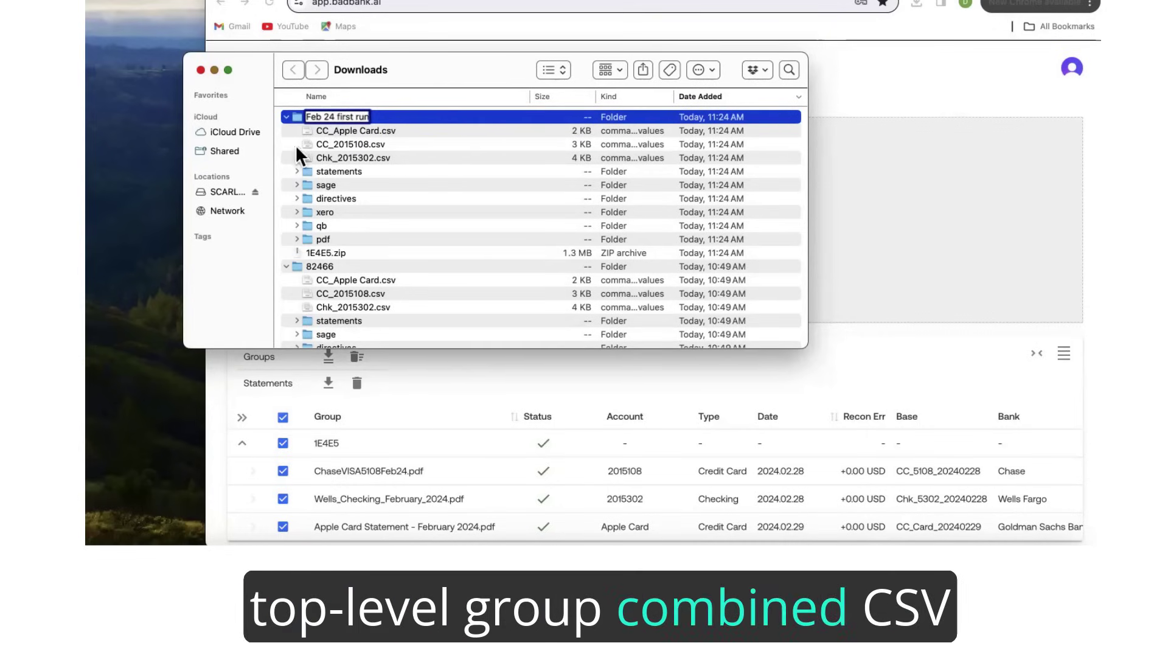
{"action": "left_click", "coordinate": [354, 130]}
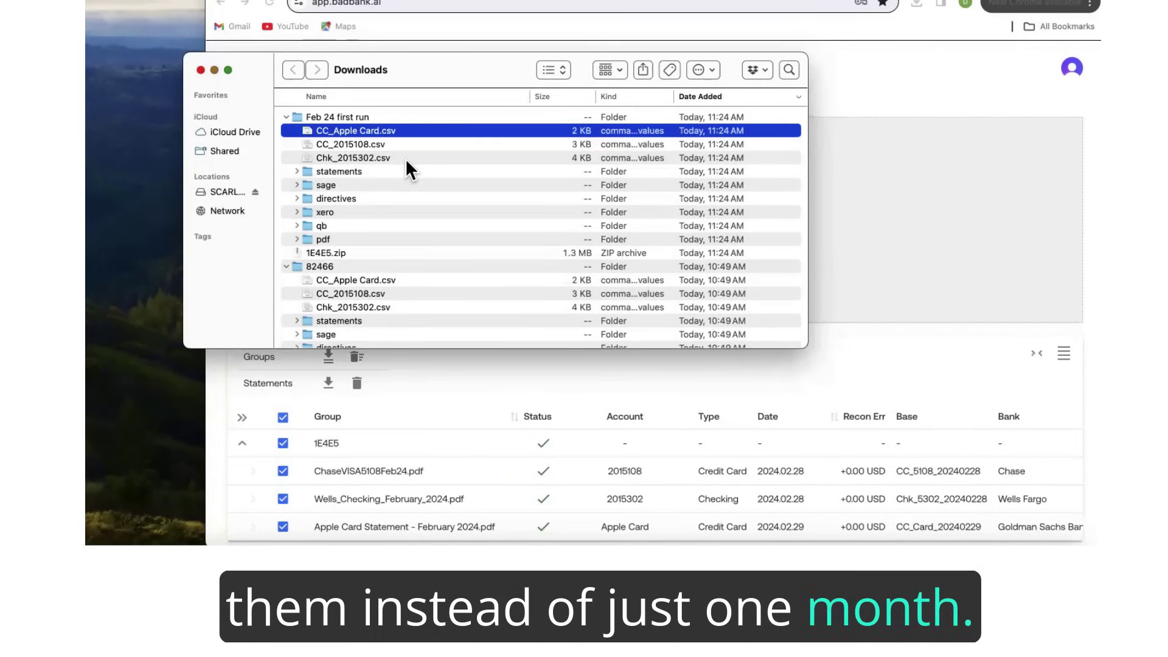
{"action": "left_click", "coordinate": [296, 198]}
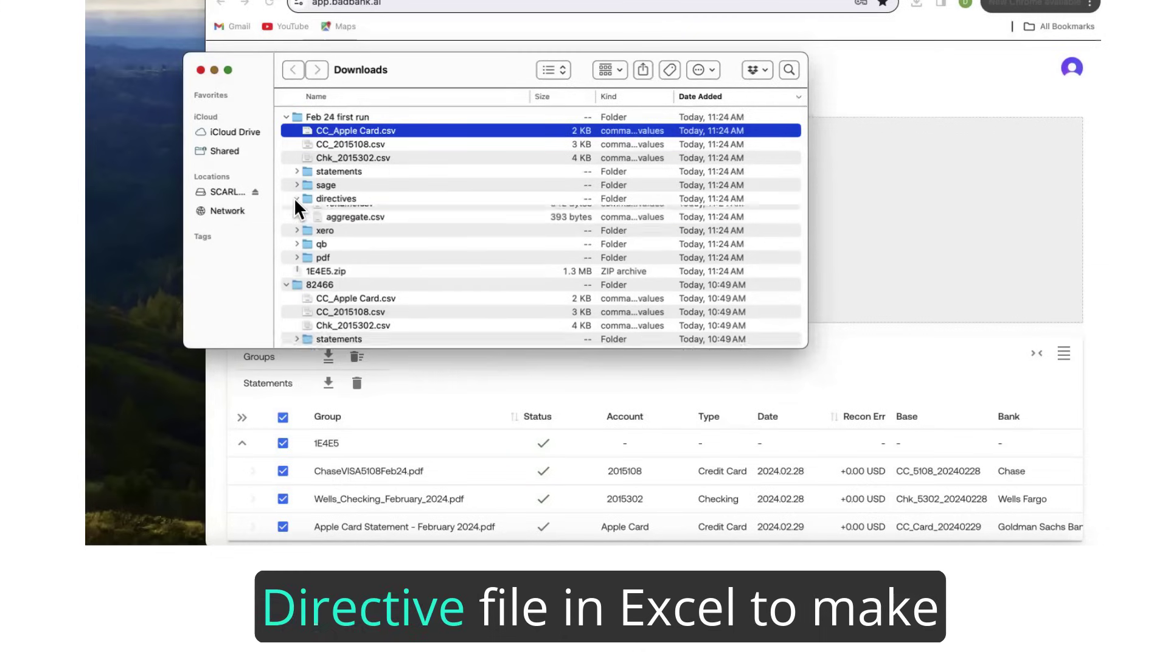
{"action": "double_click", "coordinate": [338, 210]}
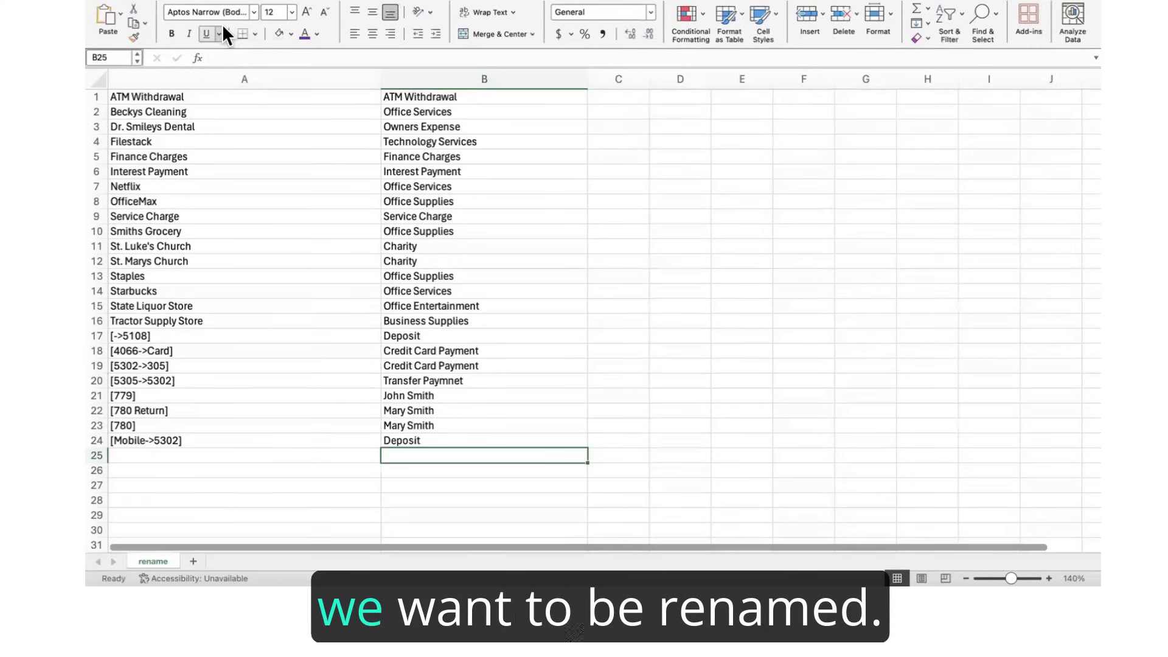
- Save the sheet as Comma Separated Values named rename, replacing the existing directives/rename.csv
{"action": "left_click", "coordinate": [210, 1]}
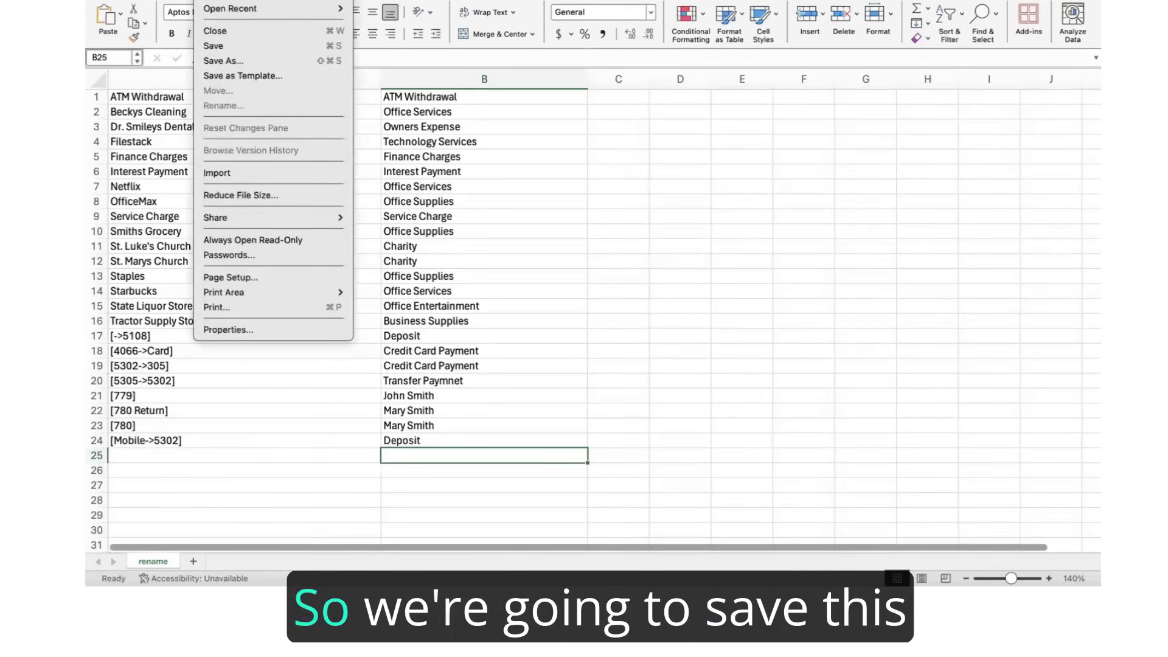
{"action": "left_click", "coordinate": [224, 60]}
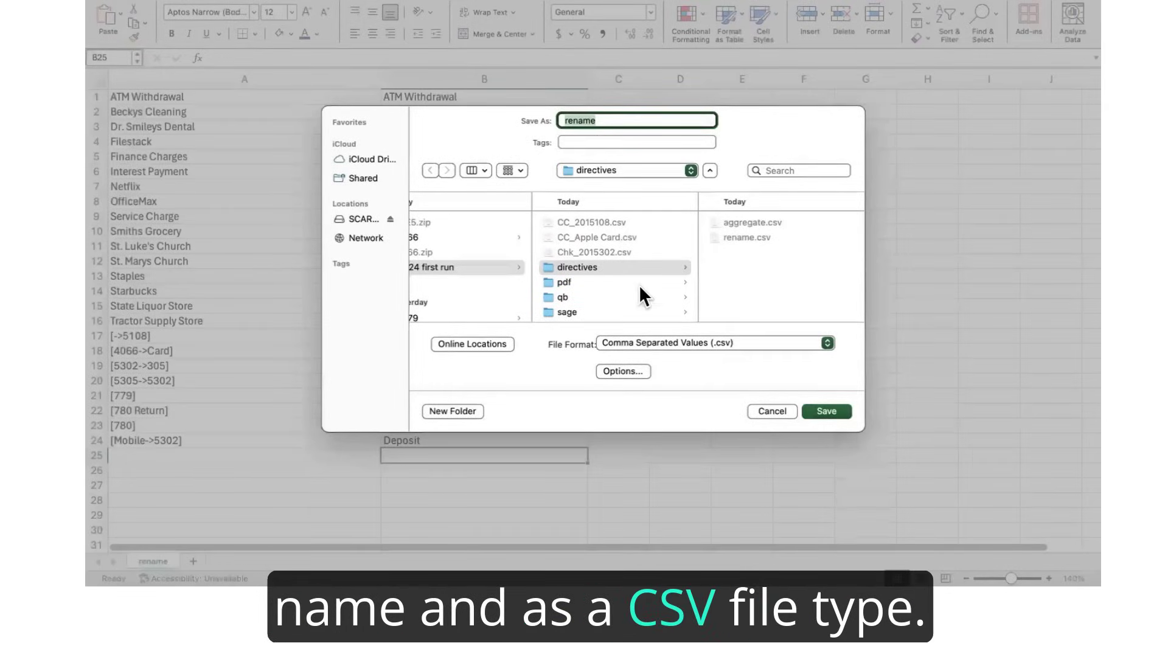
{"action": "left_click", "coordinate": [819, 407]}
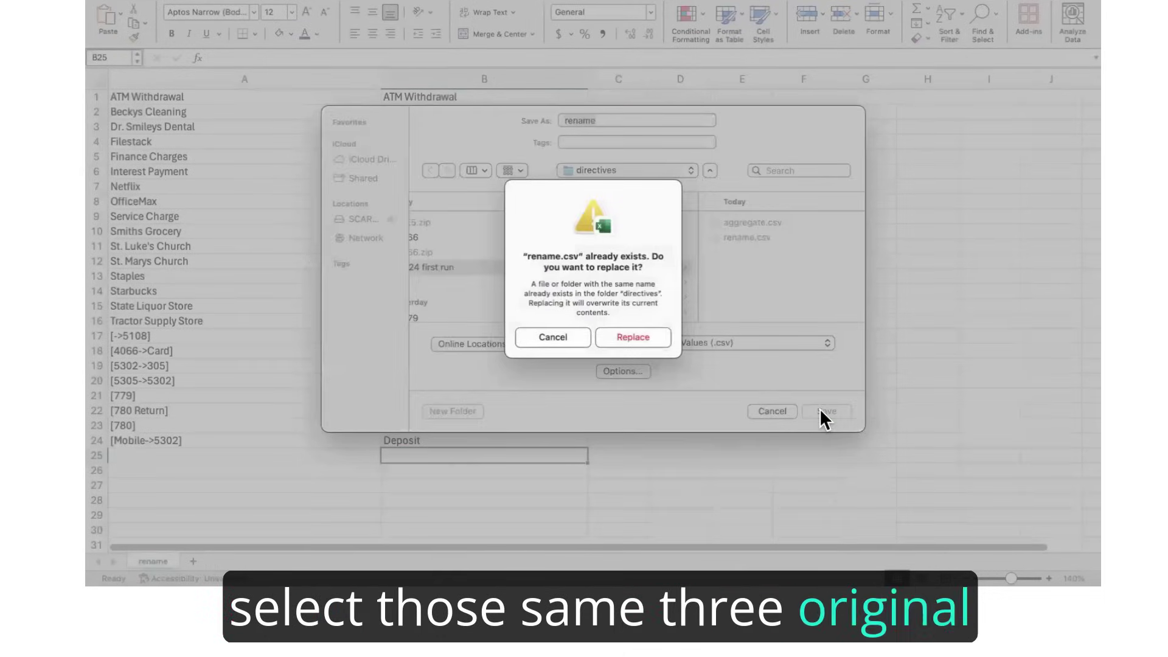
{"action": "left_click", "coordinate": [636, 337]}
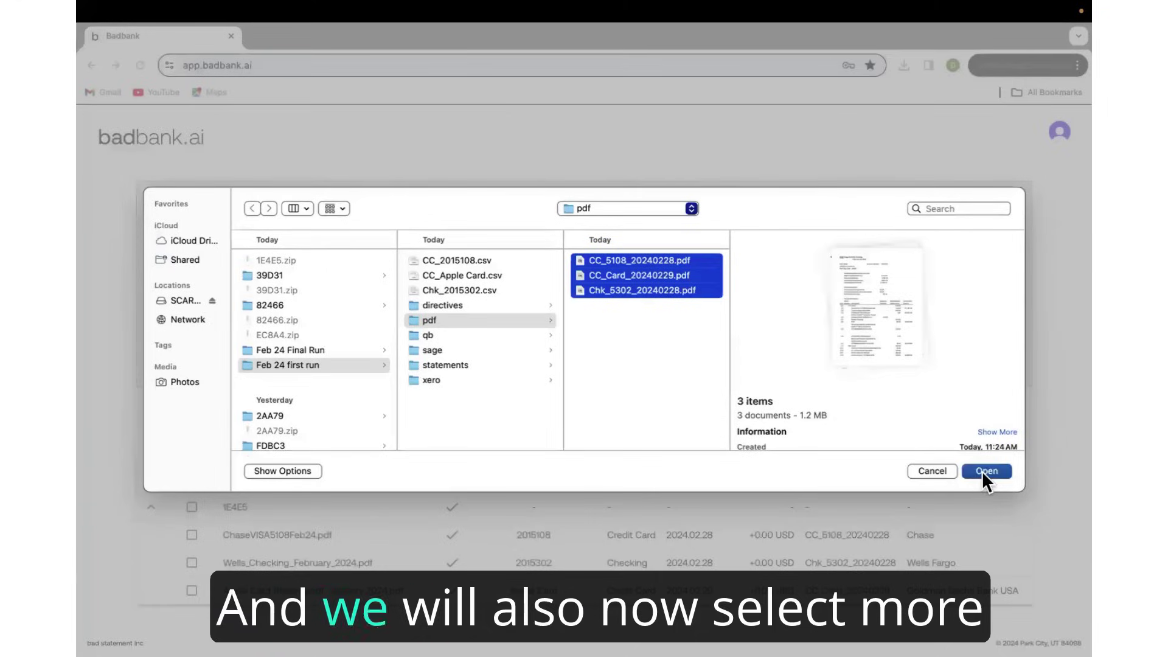
- Upload the three February statement PDFs together with the rename.csv directive
{"action": "left_click", "coordinate": [982, 471]}
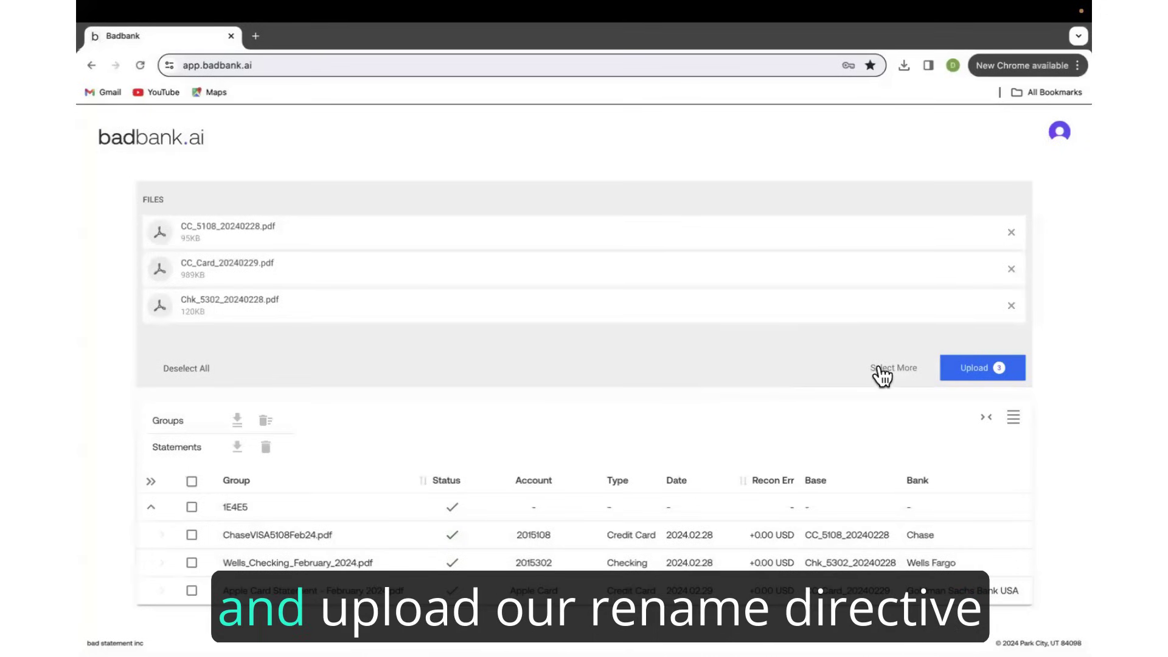
{"action": "left_click", "coordinate": [880, 368]}
{"action": "left_click", "coordinate": [582, 260]}
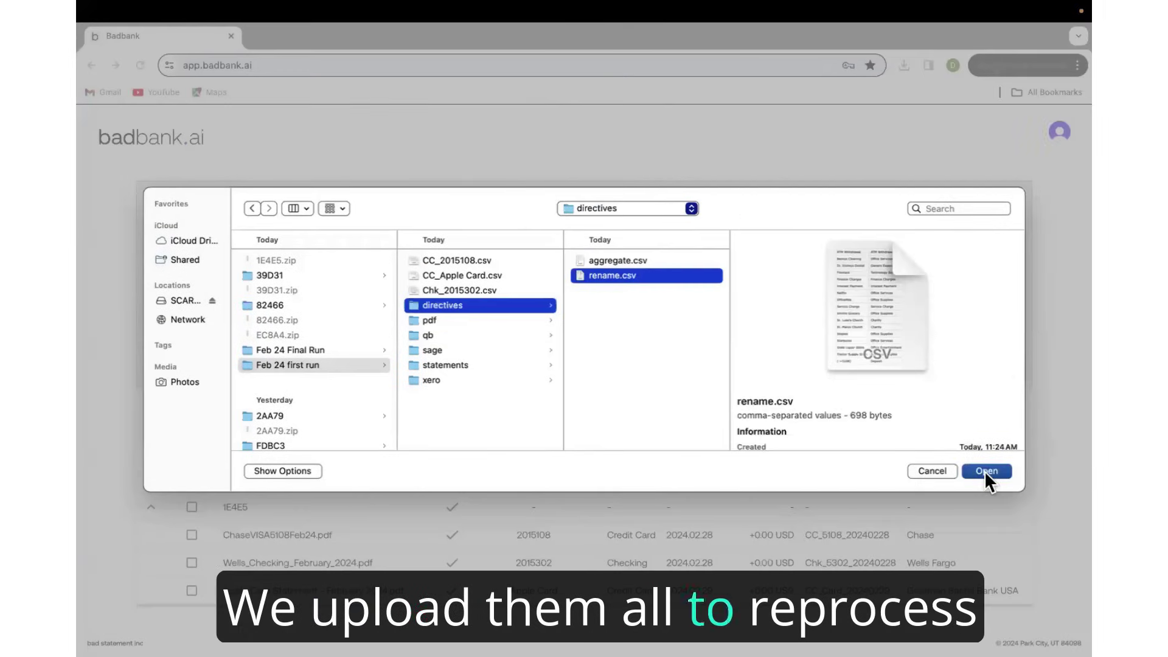
{"action": "left_click", "coordinate": [984, 471]}
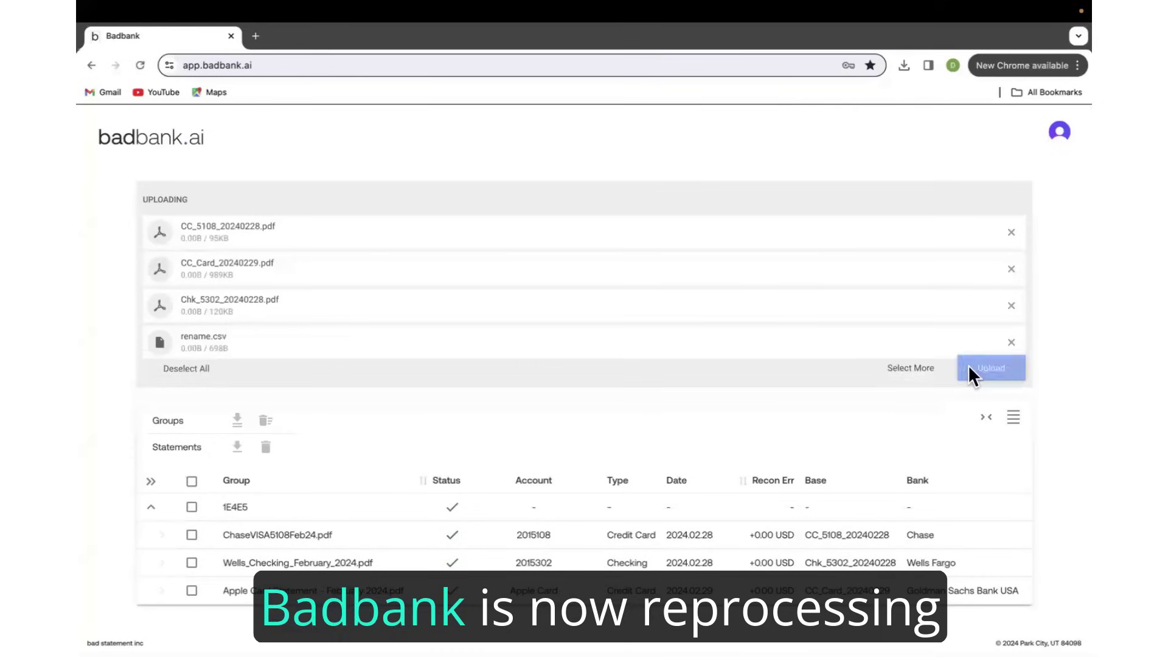
{"action": "left_click", "coordinate": [968, 363]}
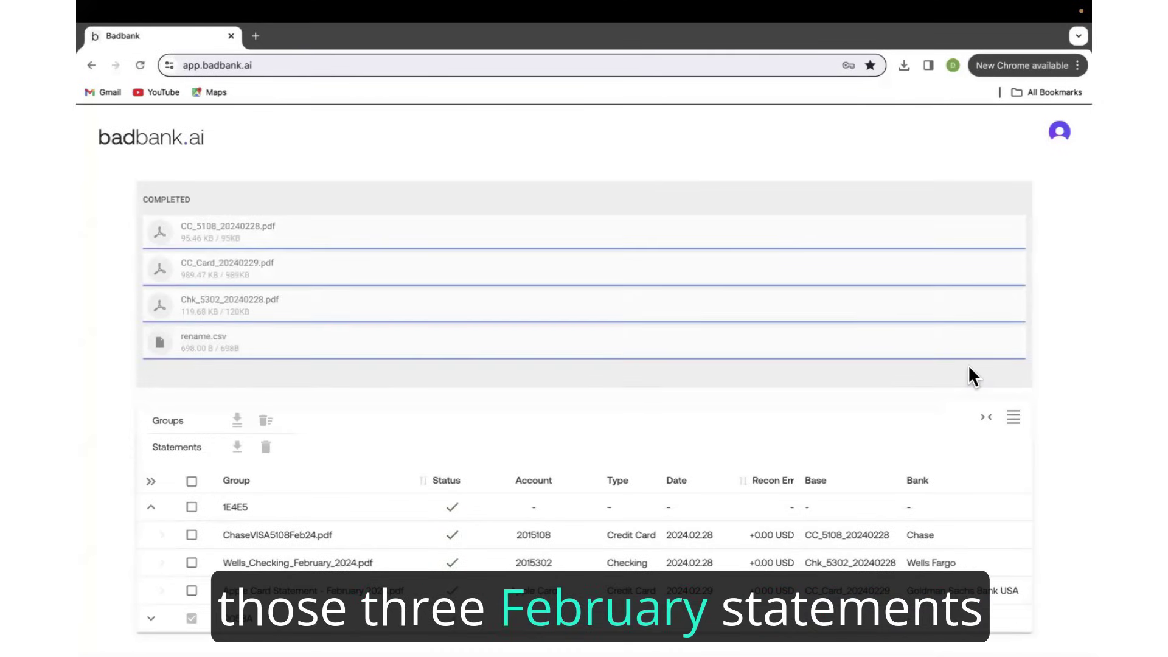
- Expand the new D058A group and select it with its three statements
{"action": "scroll", "coordinate": [93, 450], "scroll_direction": "down", "scroll_amount": 1}
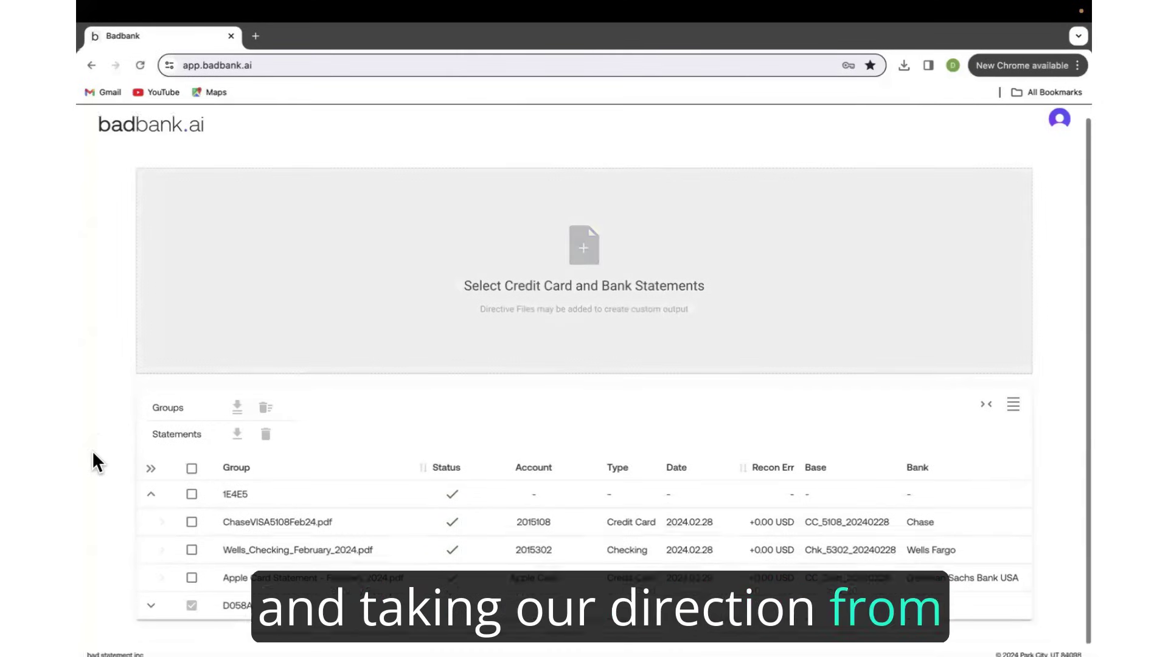
{"action": "left_click", "coordinate": [150, 595]}
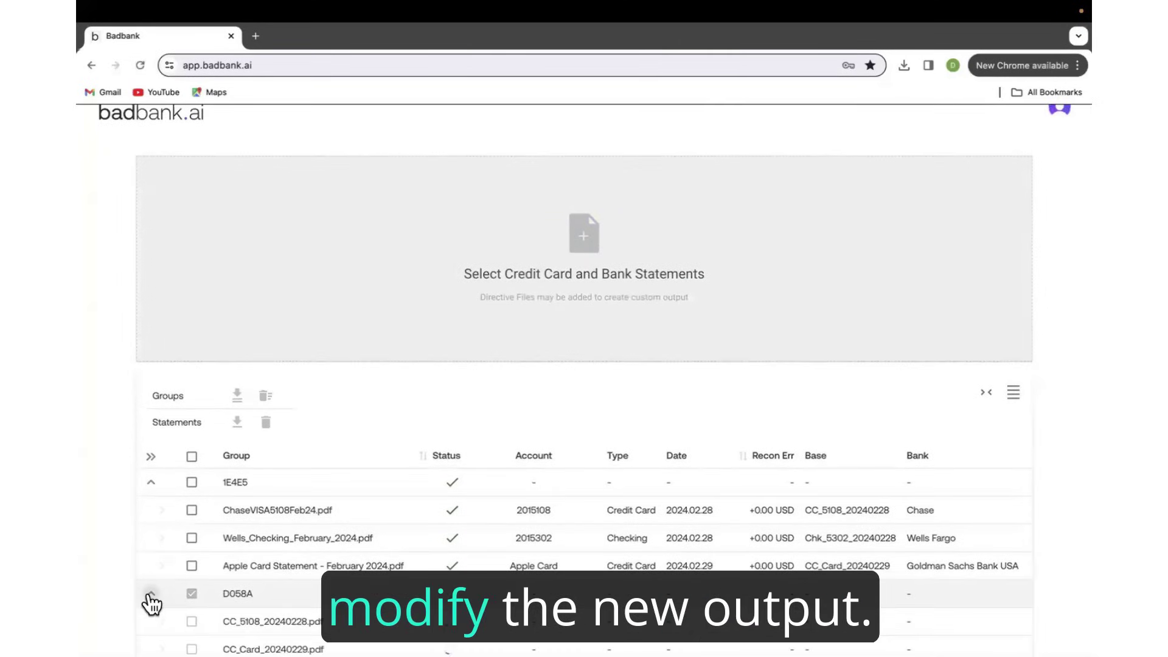
{"action": "scroll", "coordinate": [149, 598], "scroll_direction": "down", "scroll_amount": 3}
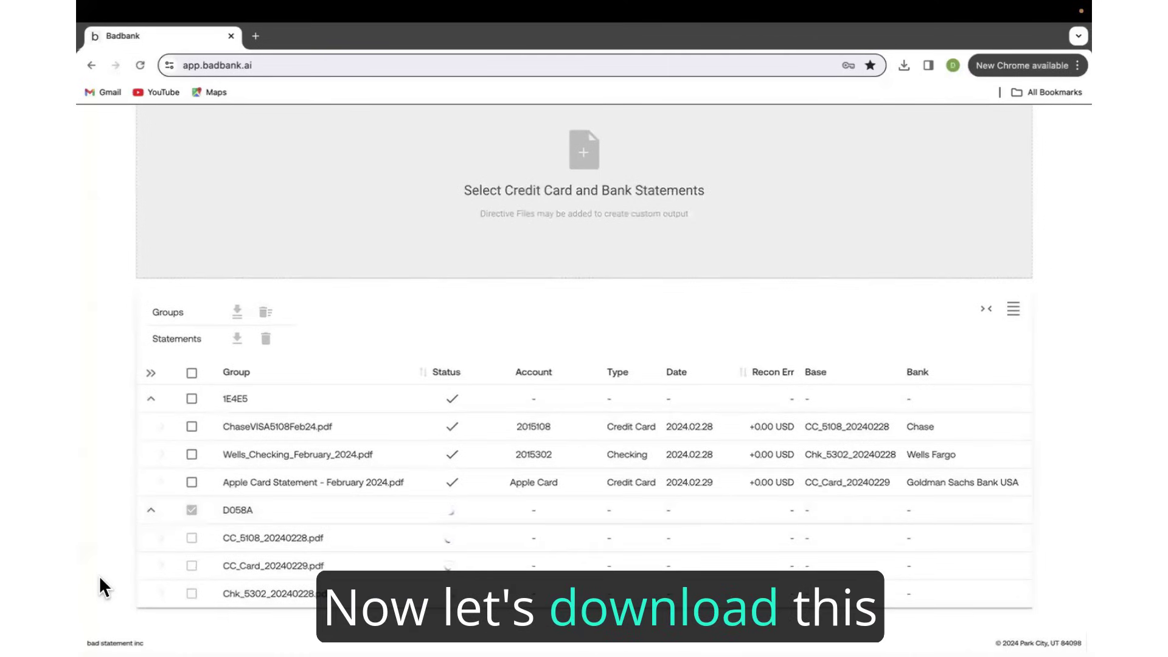
{"action": "left_click", "coordinate": [192, 511]}
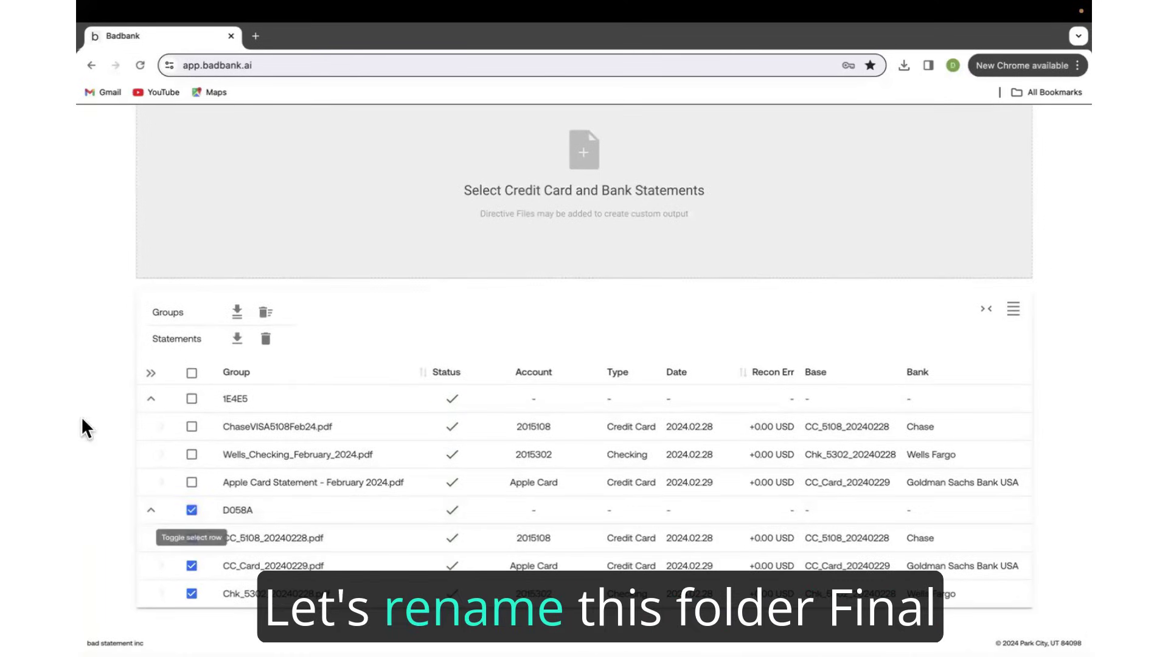
- Export the D058A group and open CC_Apple Card.csv from Final Run Feb 24 in Excel
{"action": "left_click", "coordinate": [236, 310]}
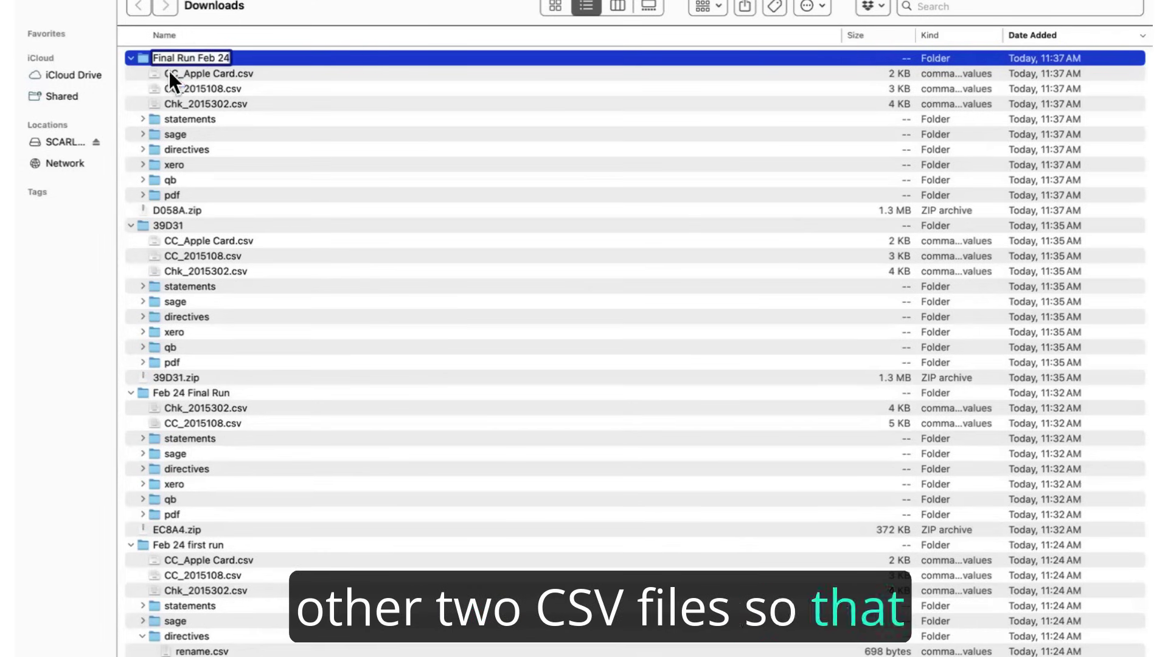
{"action": "left_click", "coordinate": [208, 71]}
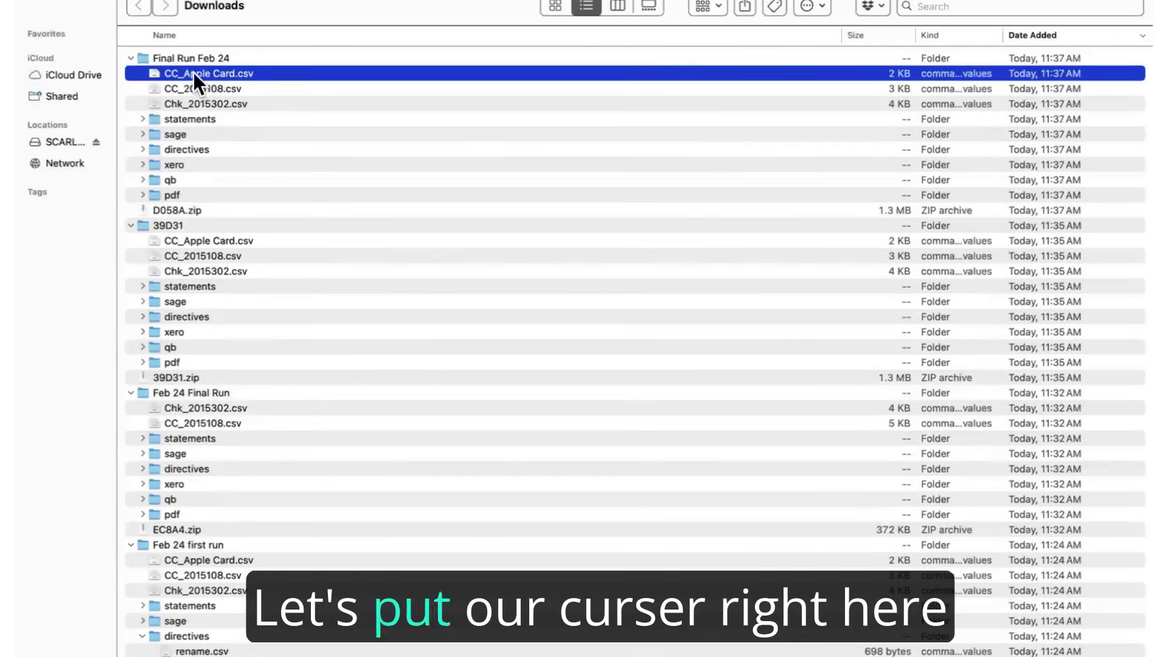
{"action": "double_click", "coordinate": [194, 72]}
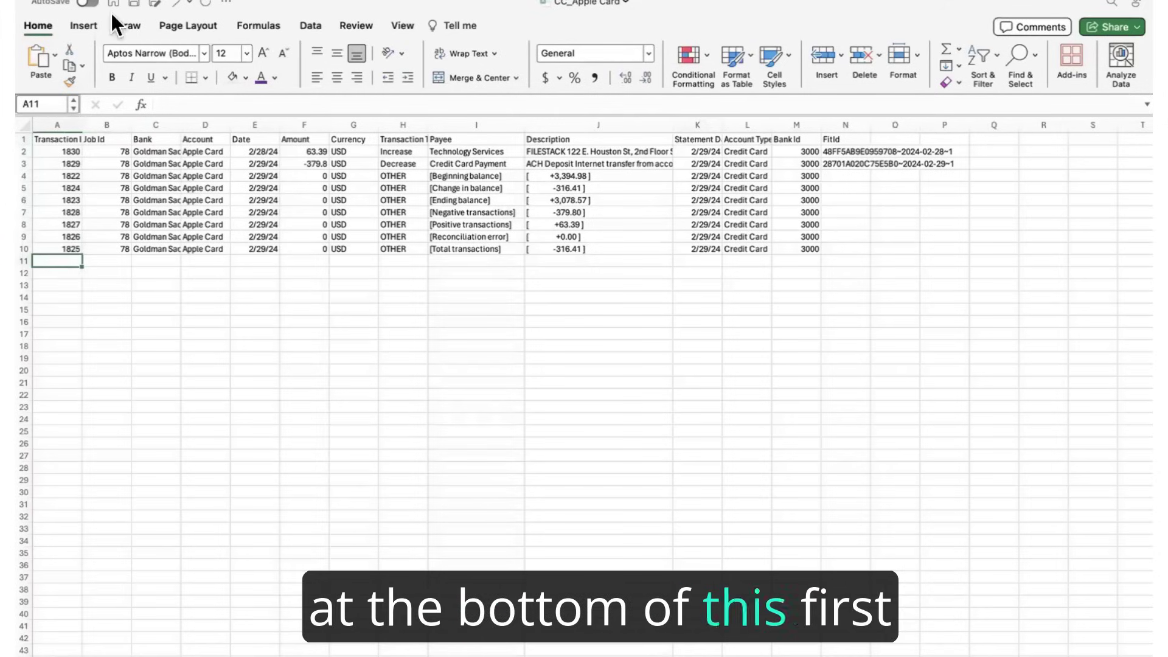
- Import the Chase CC_2015108.csv as comma-delimited rows starting at cell A11
{"action": "left_click", "coordinate": [153, 2]}
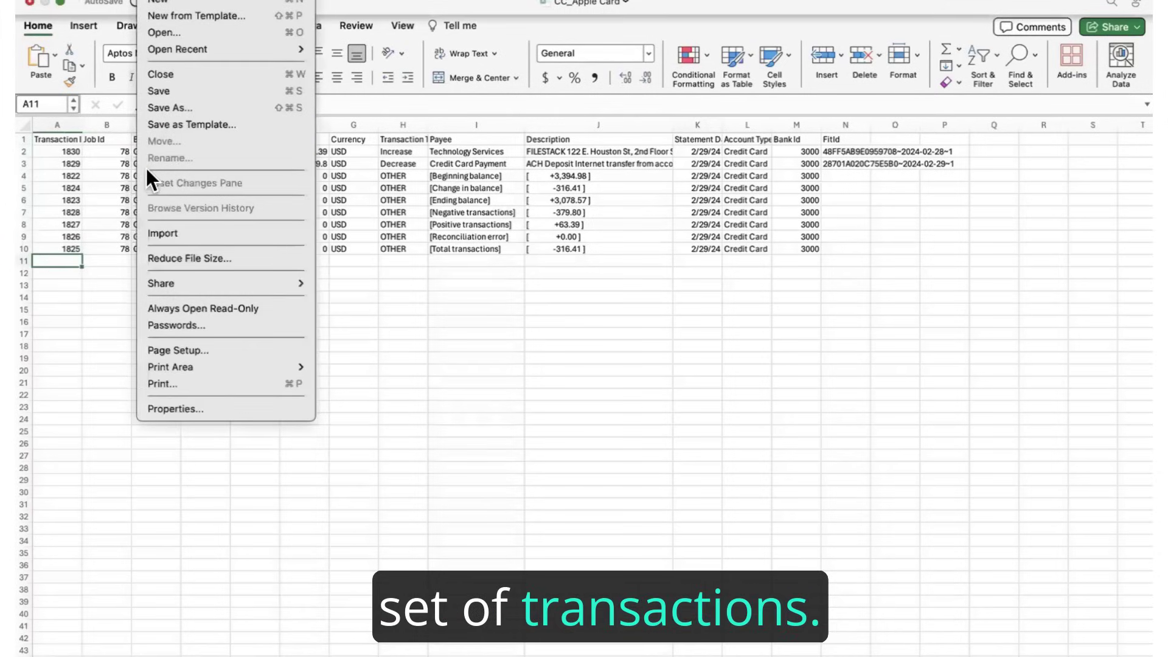
{"action": "left_click", "coordinate": [161, 233]}
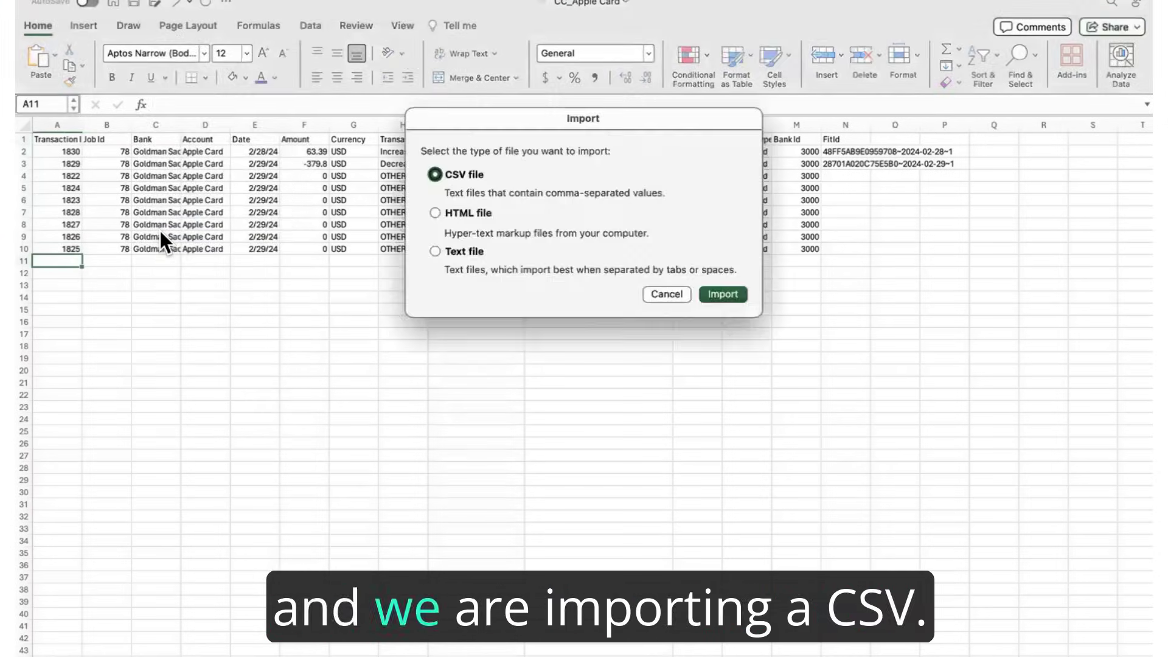
{"action": "key", "text": "Return"}
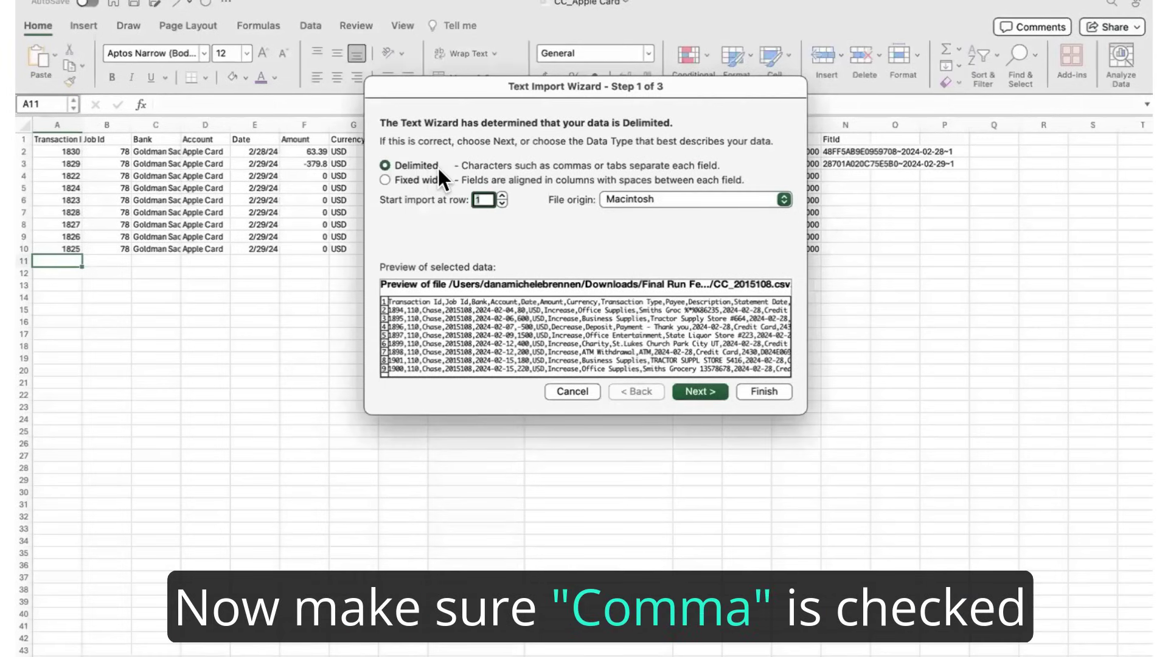
{"action": "left_click", "coordinate": [696, 392]}
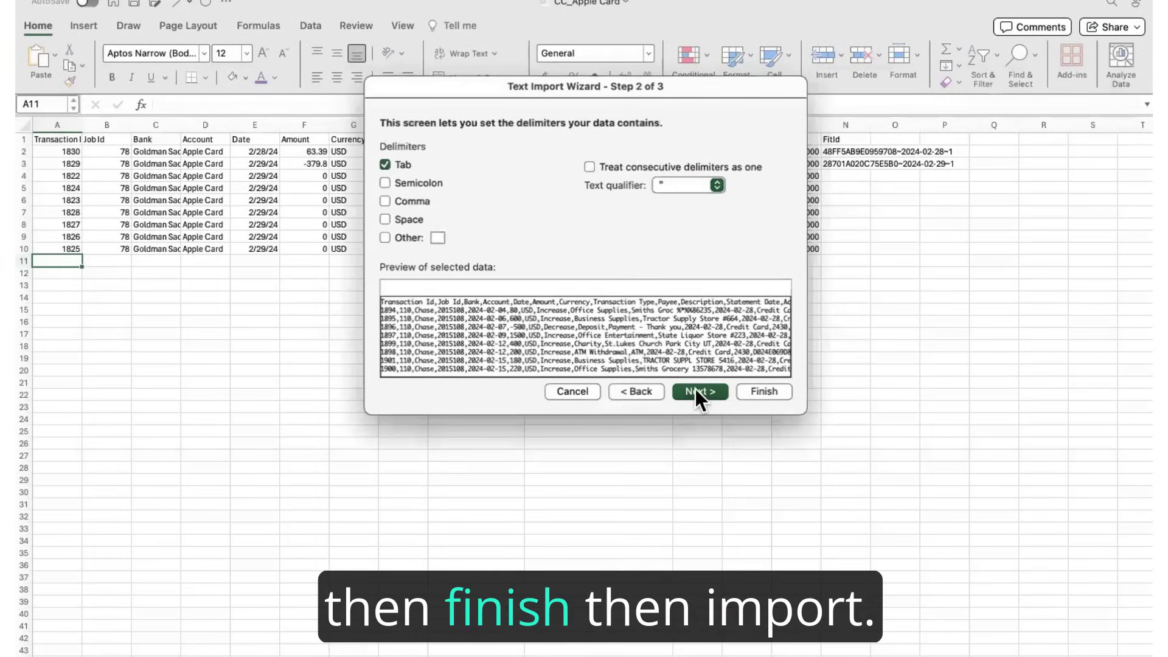
{"action": "left_click", "coordinate": [384, 199]}
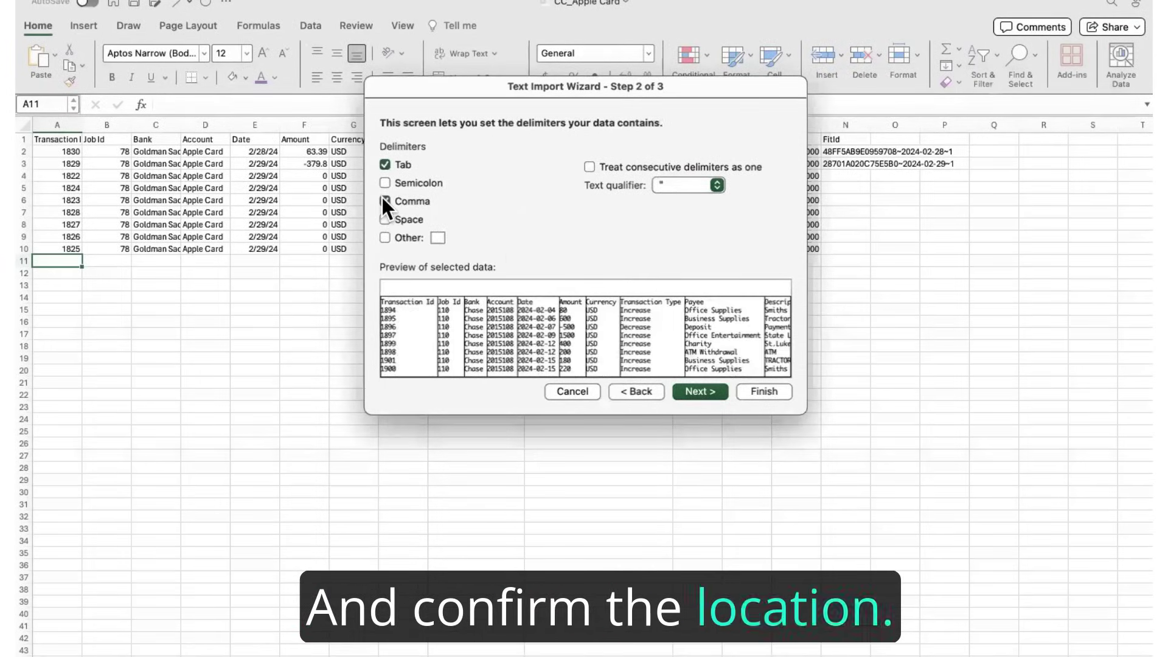
{"action": "left_click", "coordinate": [701, 389]}
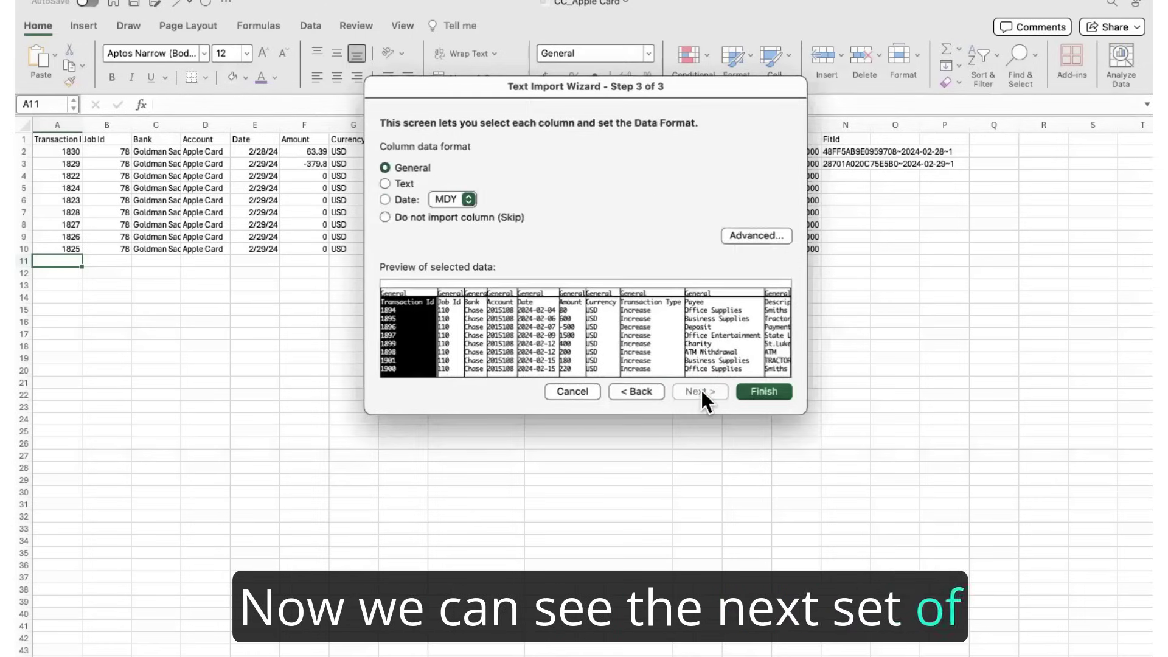
{"action": "left_click", "coordinate": [761, 391]}
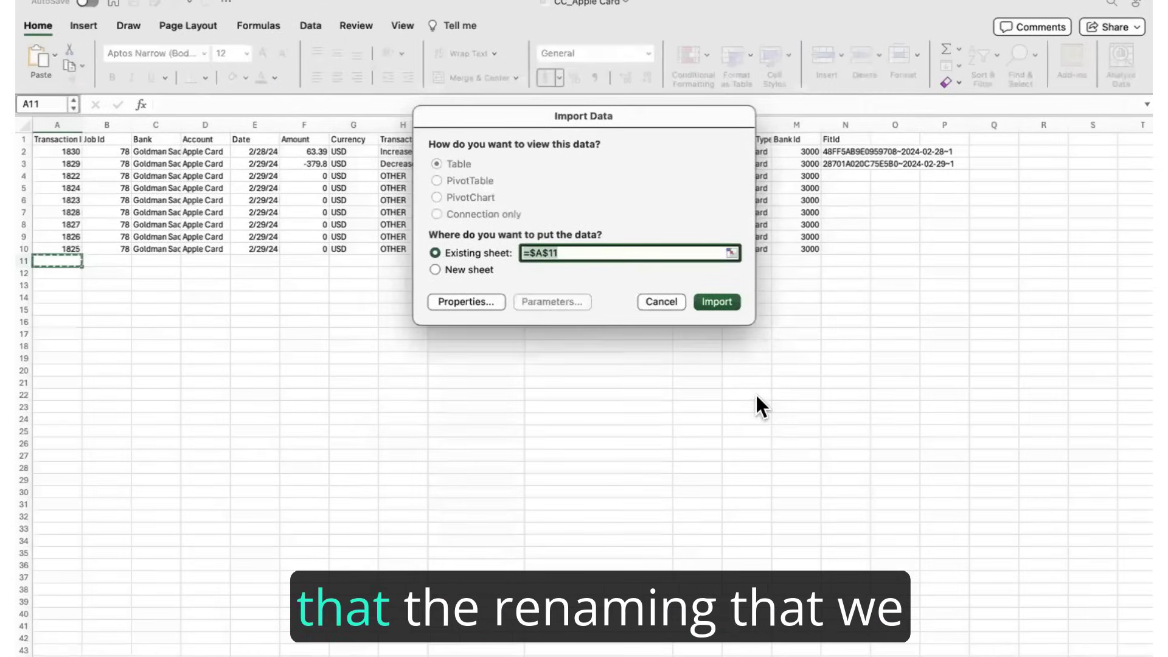
{"action": "left_click", "coordinate": [716, 300]}
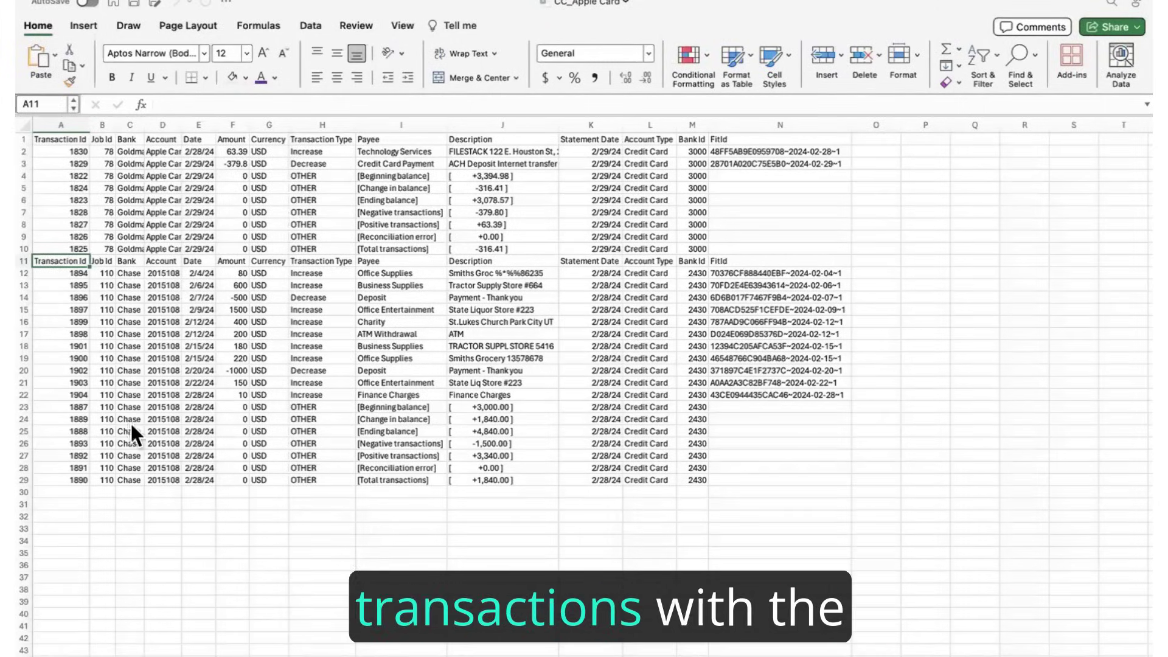
{"action": "left_click", "coordinate": [63, 491]}
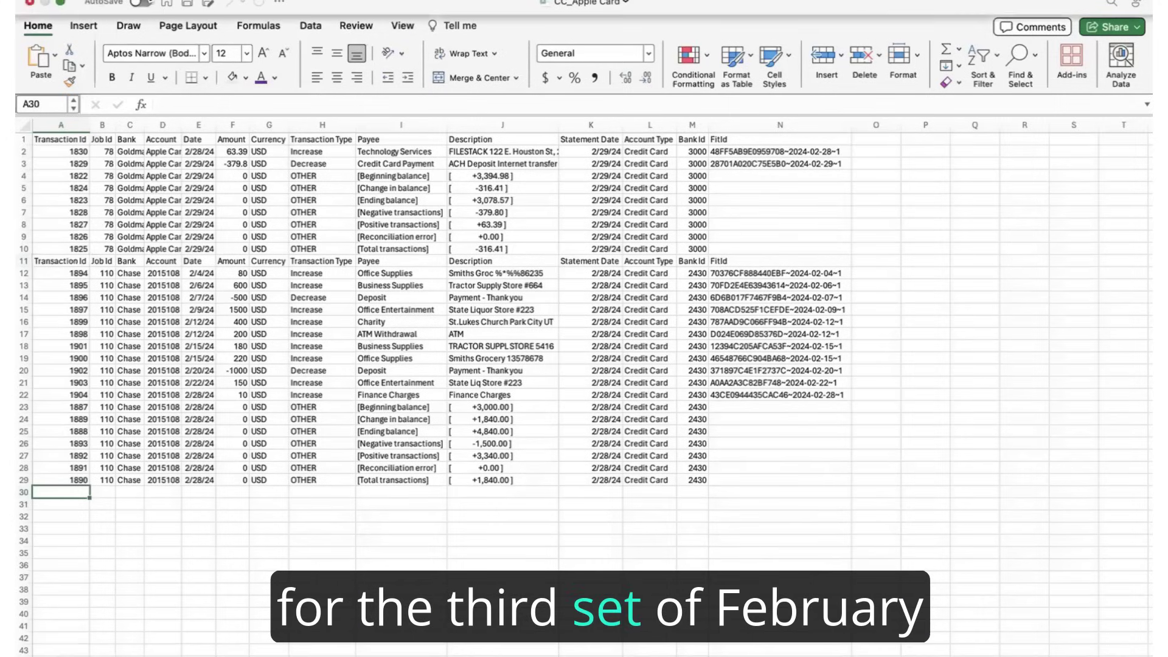
- Import the Wells Fargo Chk_2015302.csv as comma-delimited rows starting at cell A30
{"action": "left_click", "coordinate": [161, 2]}
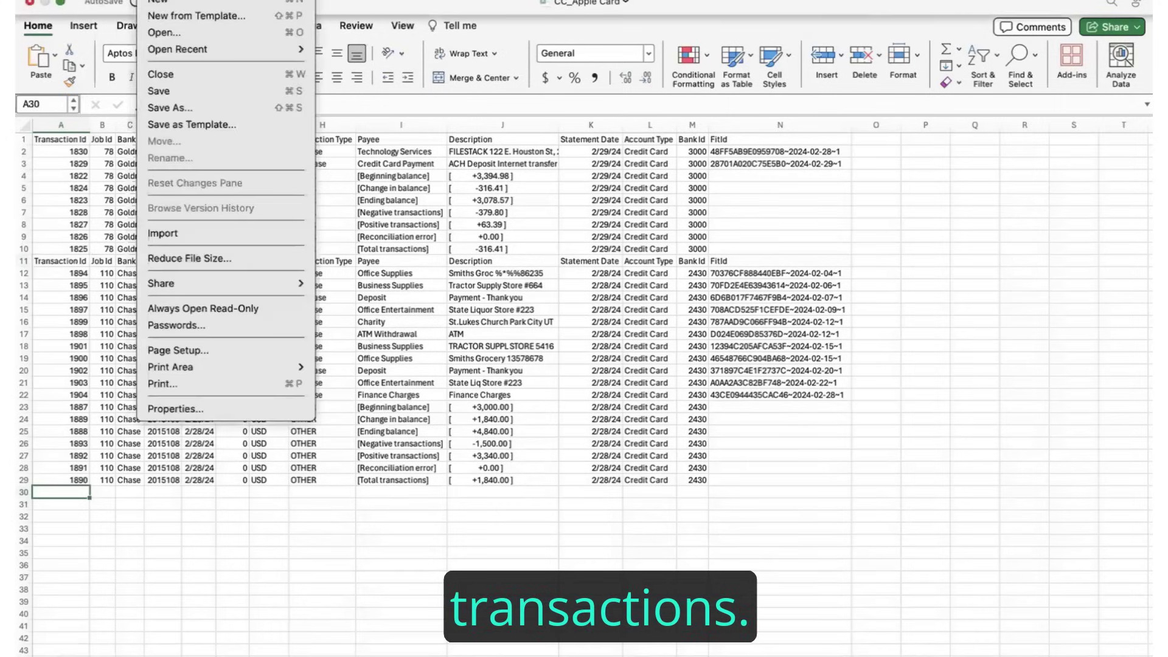
{"action": "left_click", "coordinate": [171, 230]}
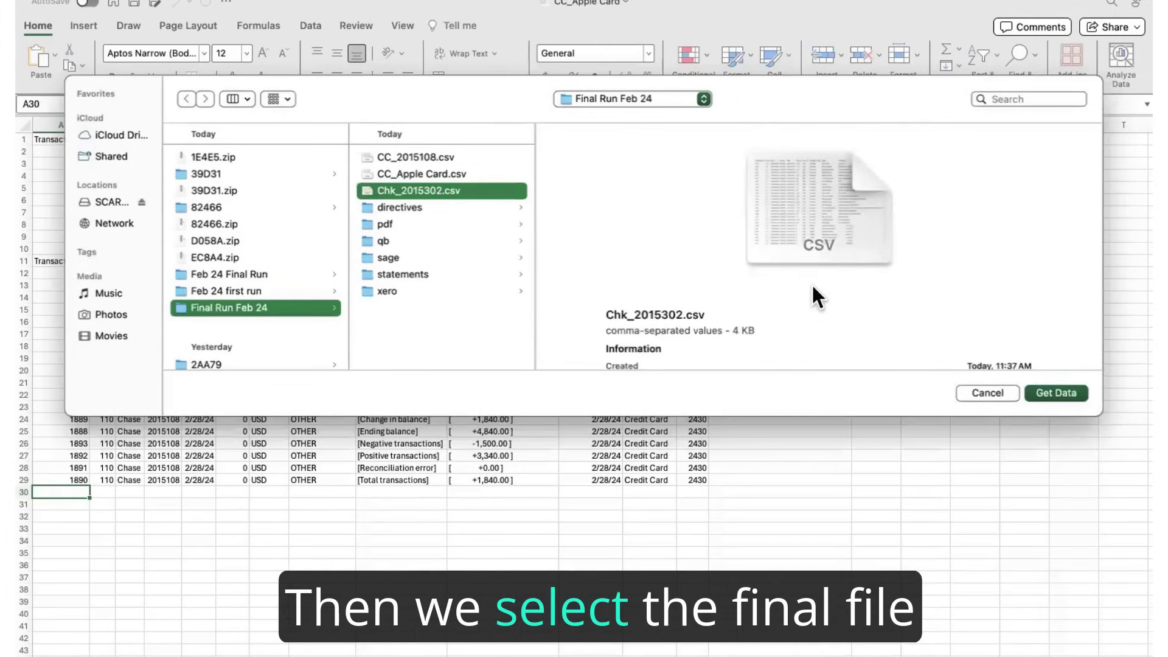
{"action": "left_click", "coordinate": [1050, 391]}
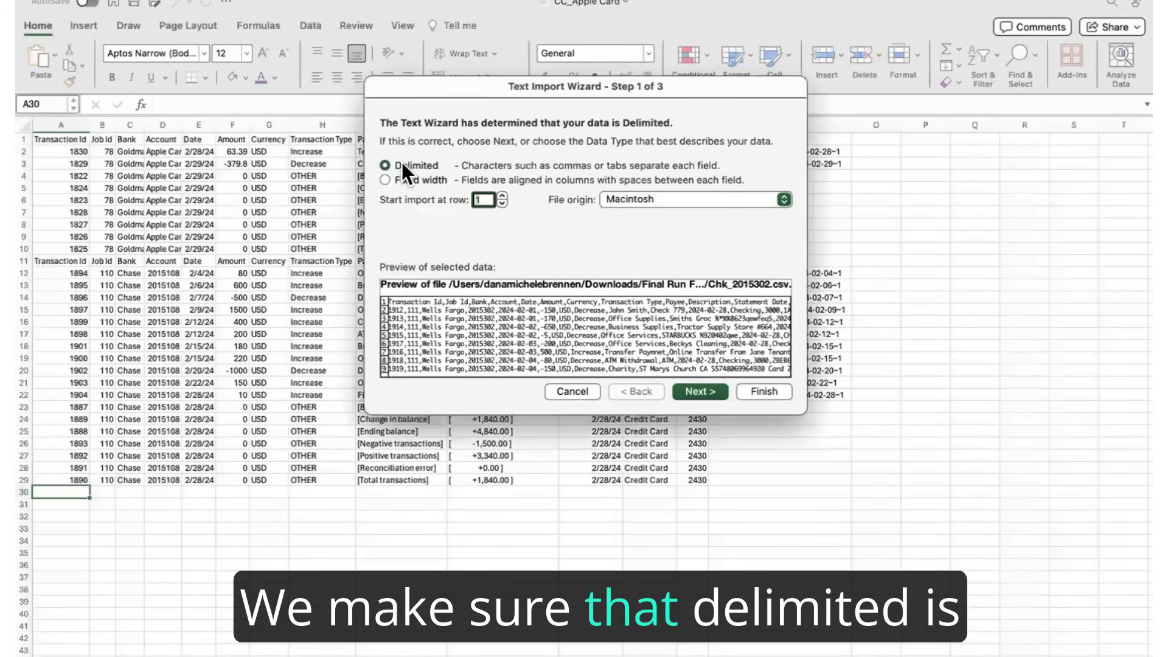
{"action": "left_click", "coordinate": [695, 392]}
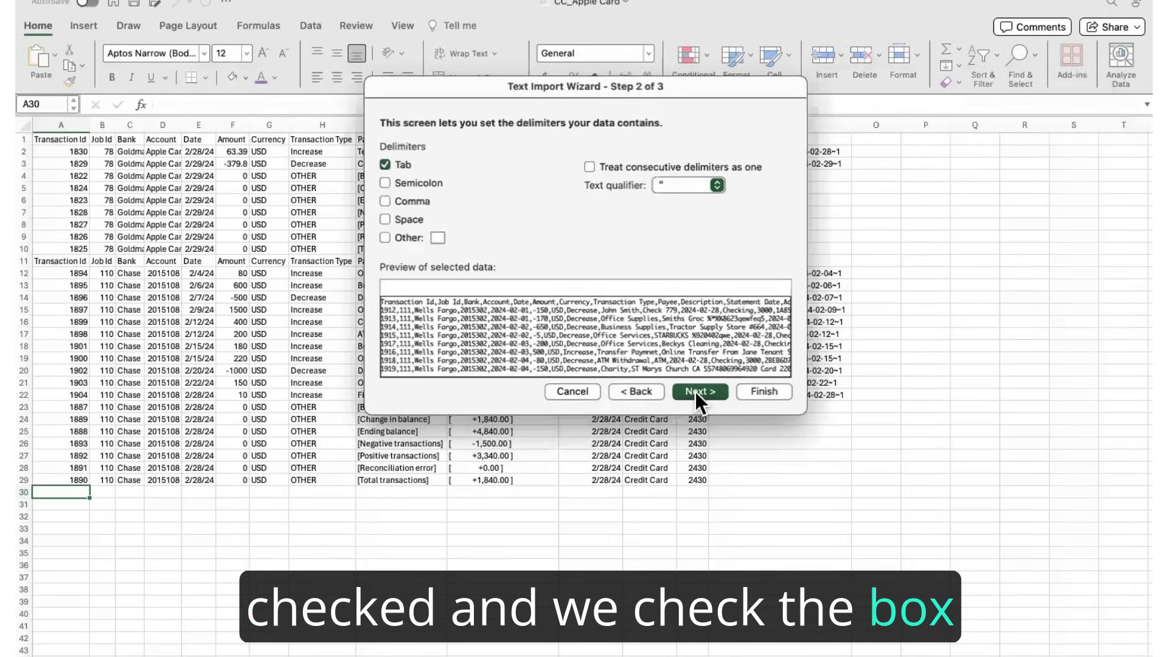
{"action": "left_click", "coordinate": [383, 200]}
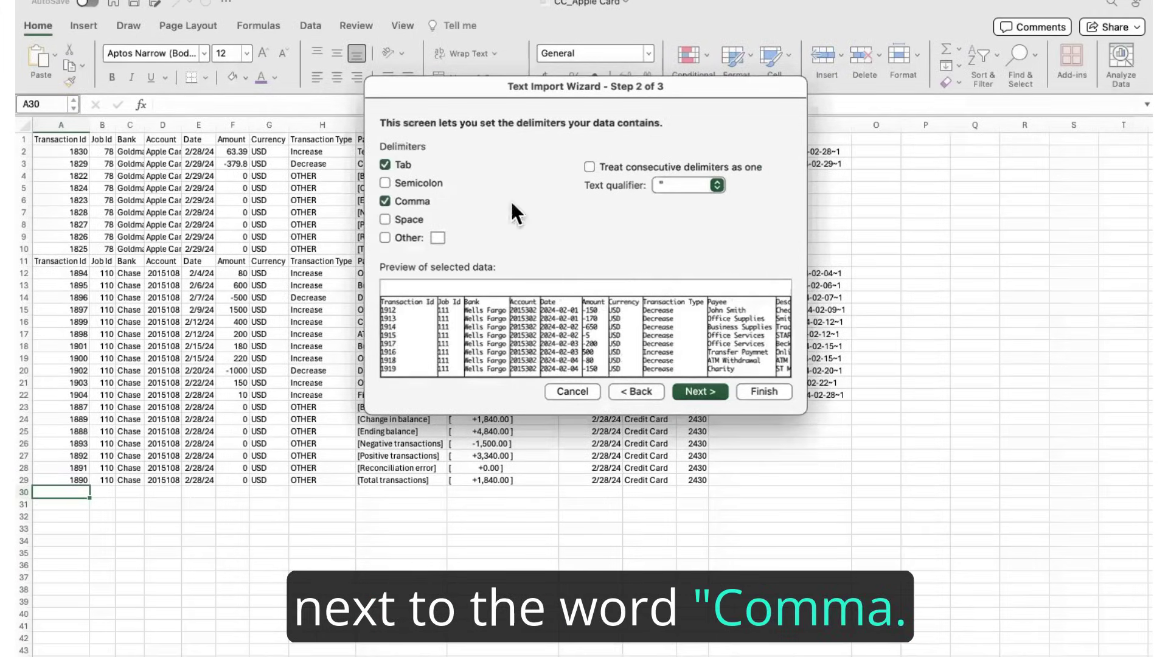
{"action": "left_click", "coordinate": [694, 390]}
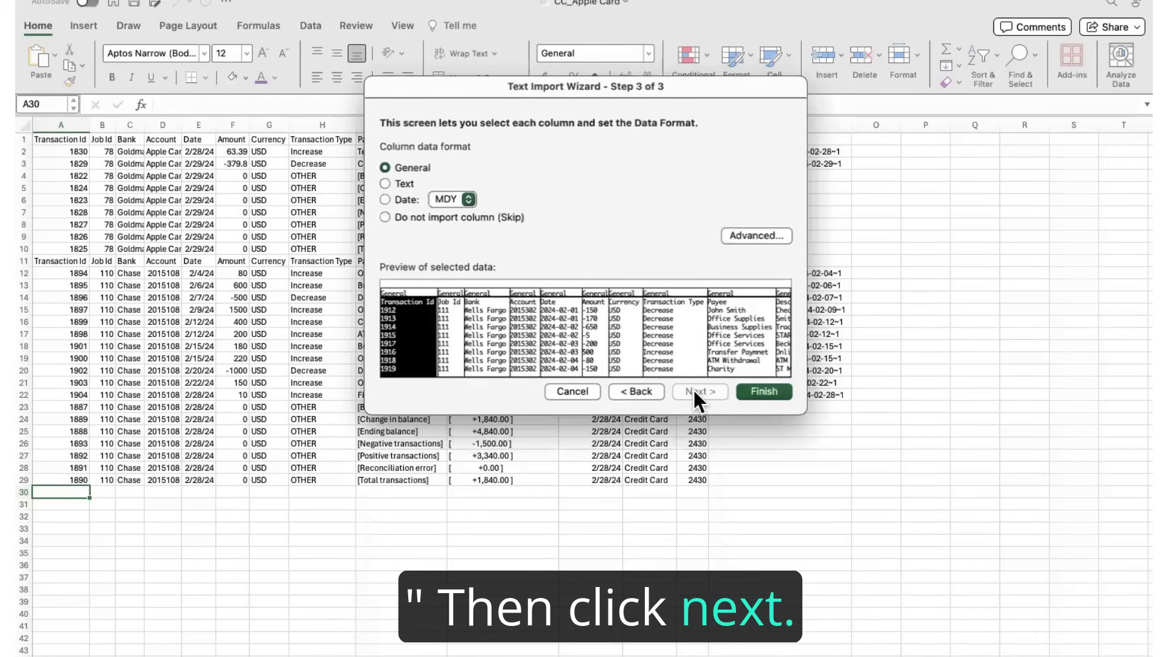
{"action": "left_click", "coordinate": [765, 392]}
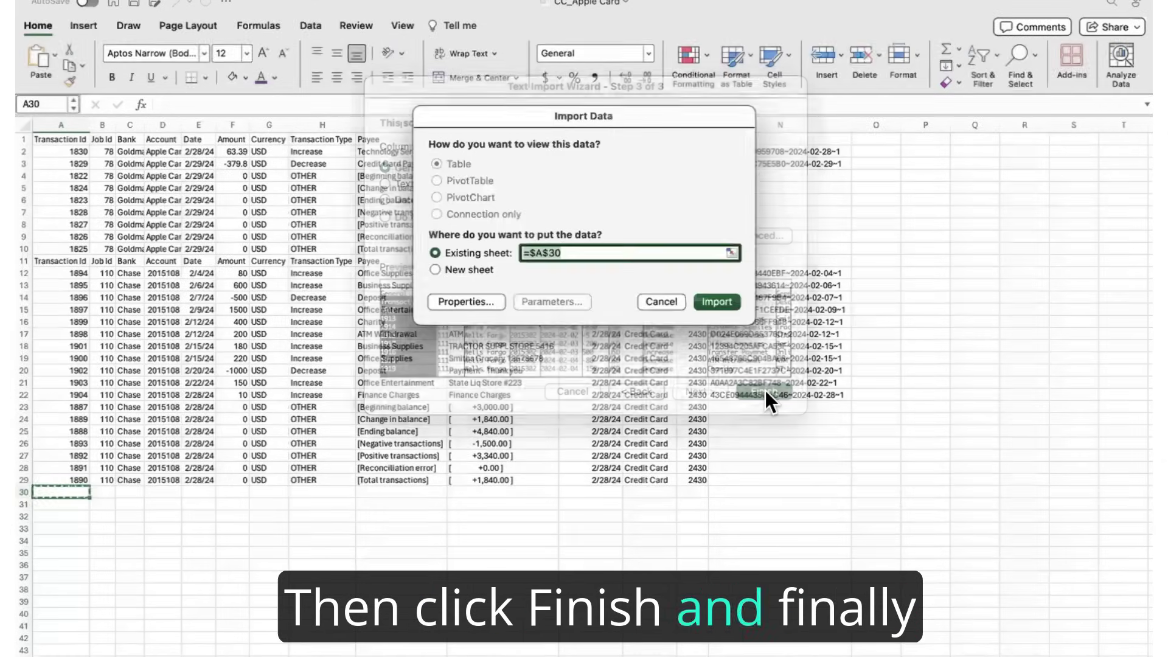
{"action": "left_click", "coordinate": [714, 300]}
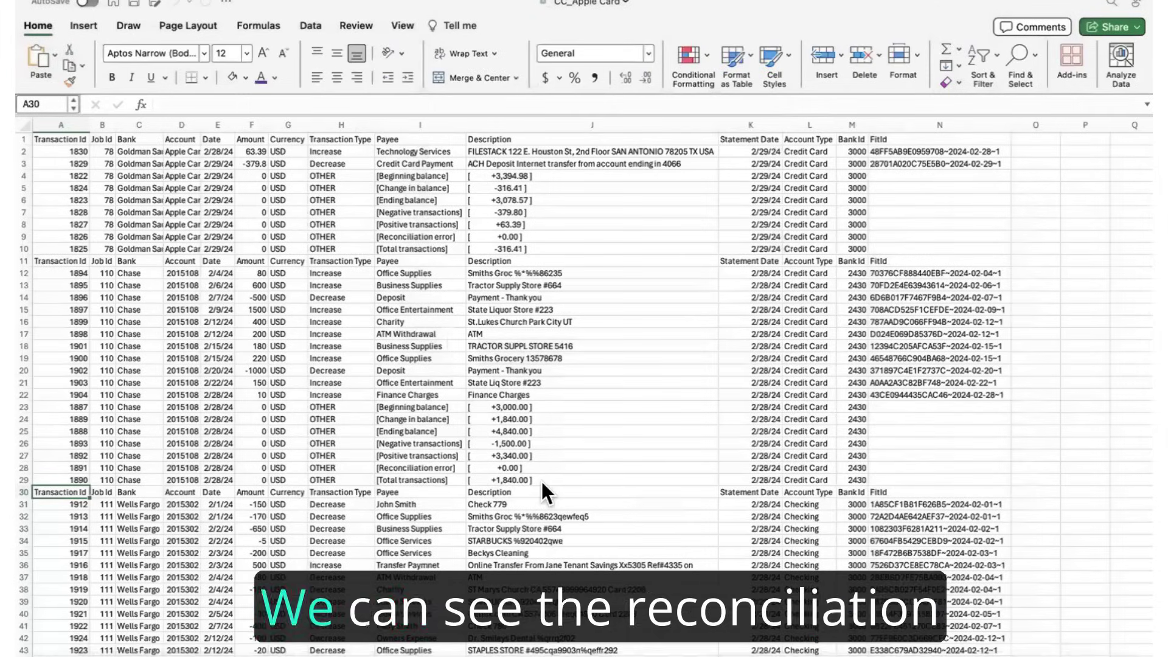
{"action": "scroll", "coordinate": [540, 479], "scroll_direction": "down", "scroll_amount": 7}
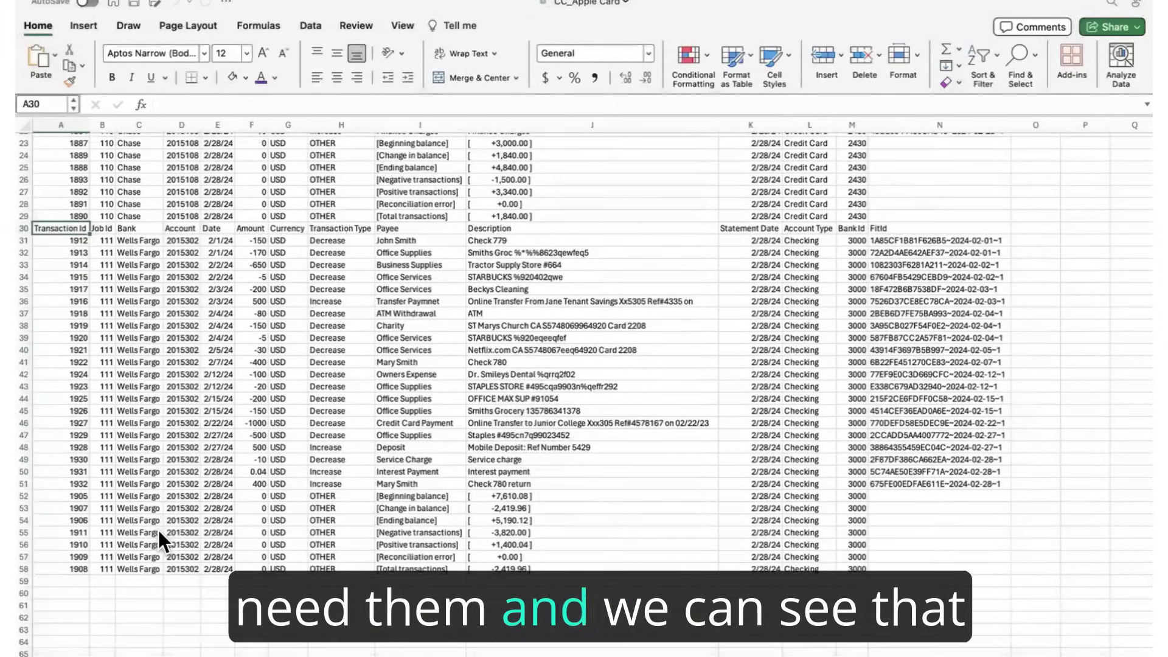
{"action": "scroll", "coordinate": [158, 530], "scroll_direction": "up", "scroll_amount": 7}
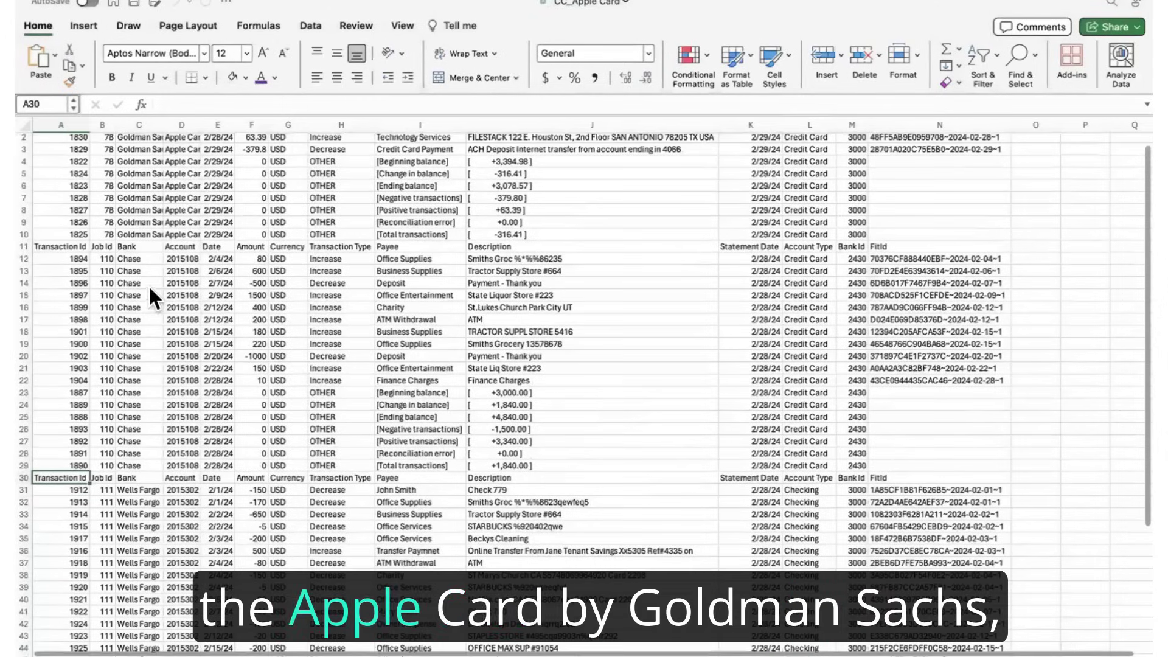
{"action": "scroll", "coordinate": [164, 424], "scroll_direction": "up", "scroll_amount": 1}
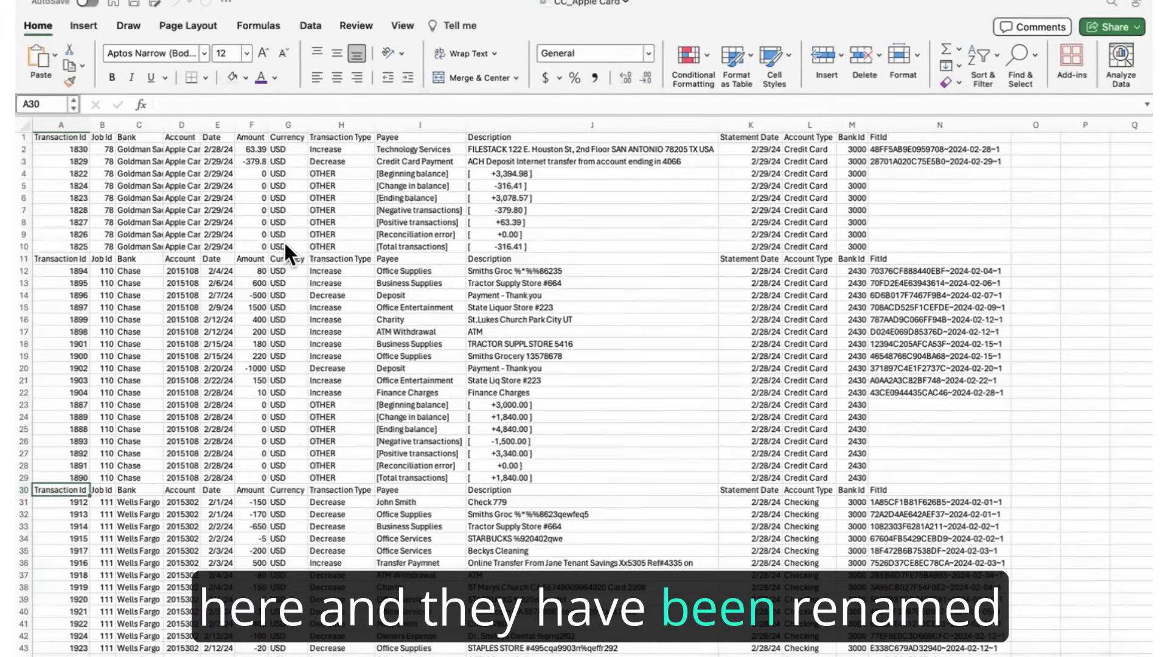
{"action": "left_click", "coordinate": [284, 124]}
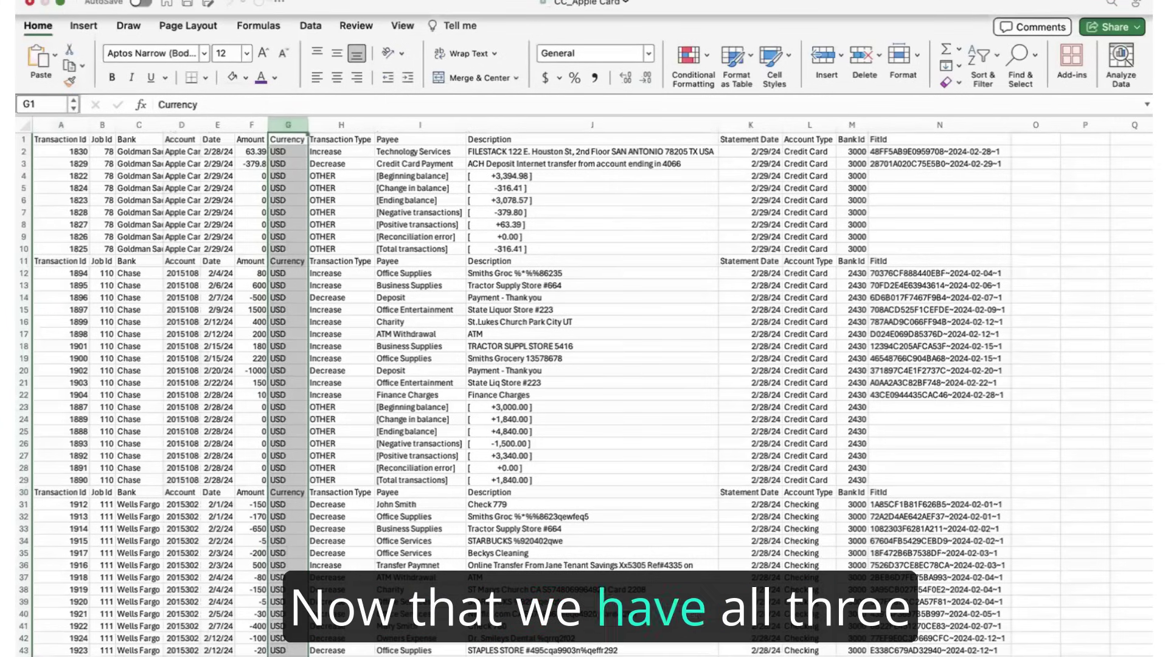
- Insert an Expense column before Currency and enter =IF(M2="Checking", -F2, F2) in G2
{"action": "left_click", "coordinate": [259, 1]}
{"action": "left_click", "coordinate": [268, 32]}
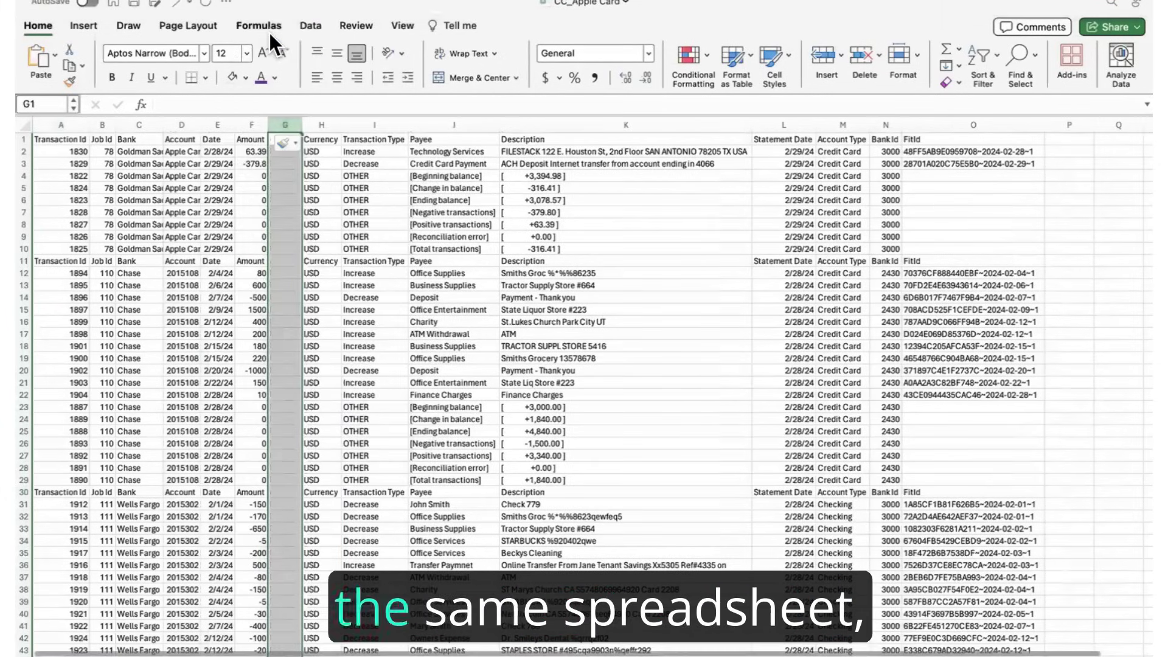
{"action": "type", "text": "Expense"}
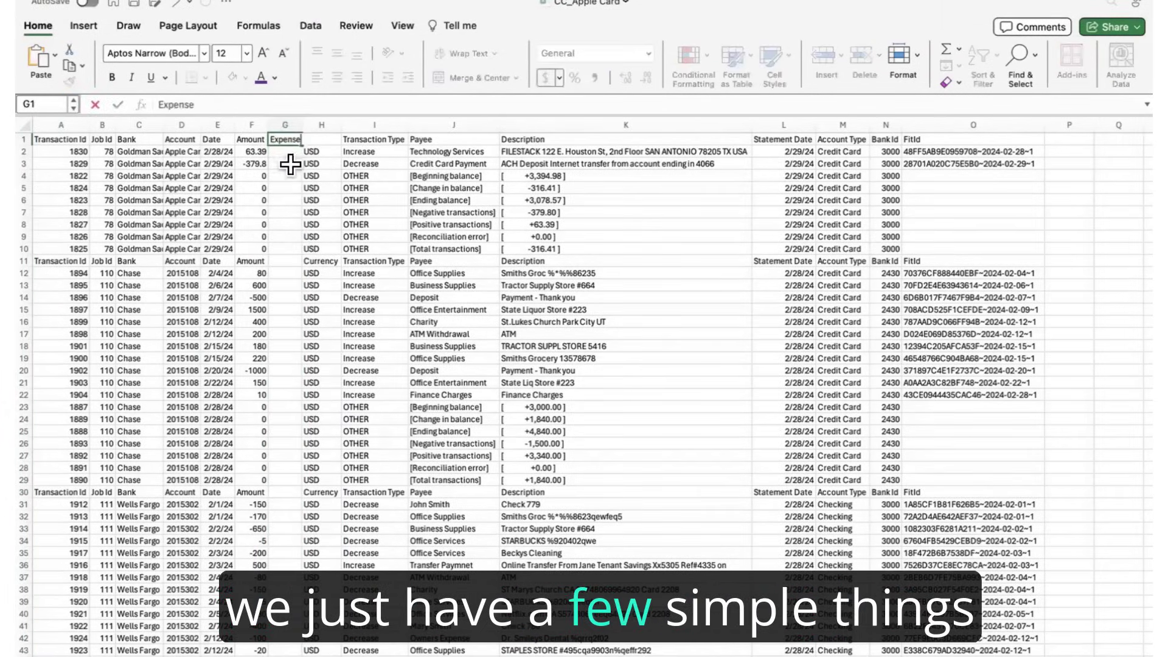
{"action": "left_click", "coordinate": [289, 151]}
{"action": "type", "text": "=IF("}
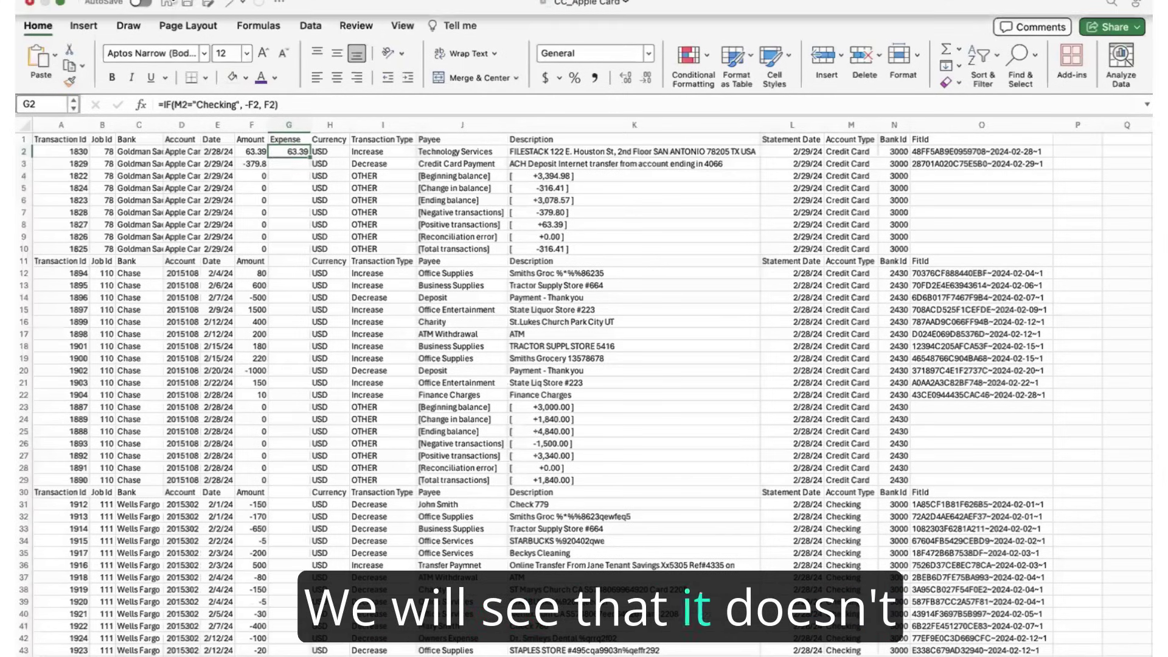
- Copy the G2 Expense formula and paste it down column G to the last data row
{"action": "left_click", "coordinate": [188, 2]}
{"action": "left_click", "coordinate": [194, 57]}
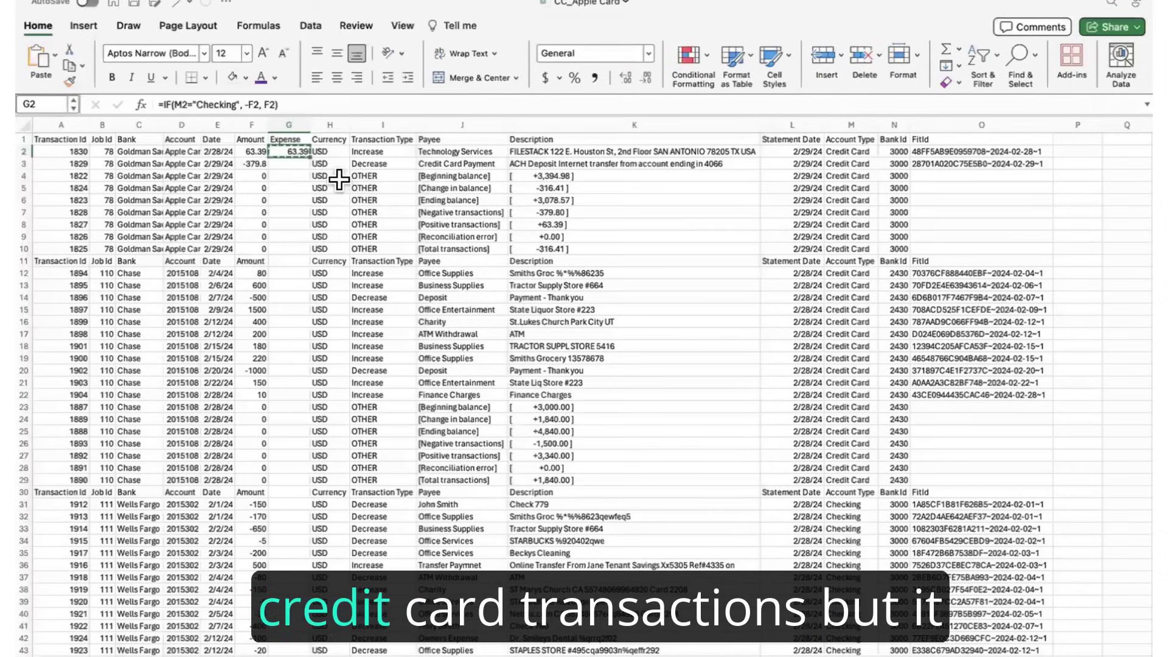
{"action": "left_click_drag", "start_coordinate": [288, 163], "coordinate": [304, 648]}
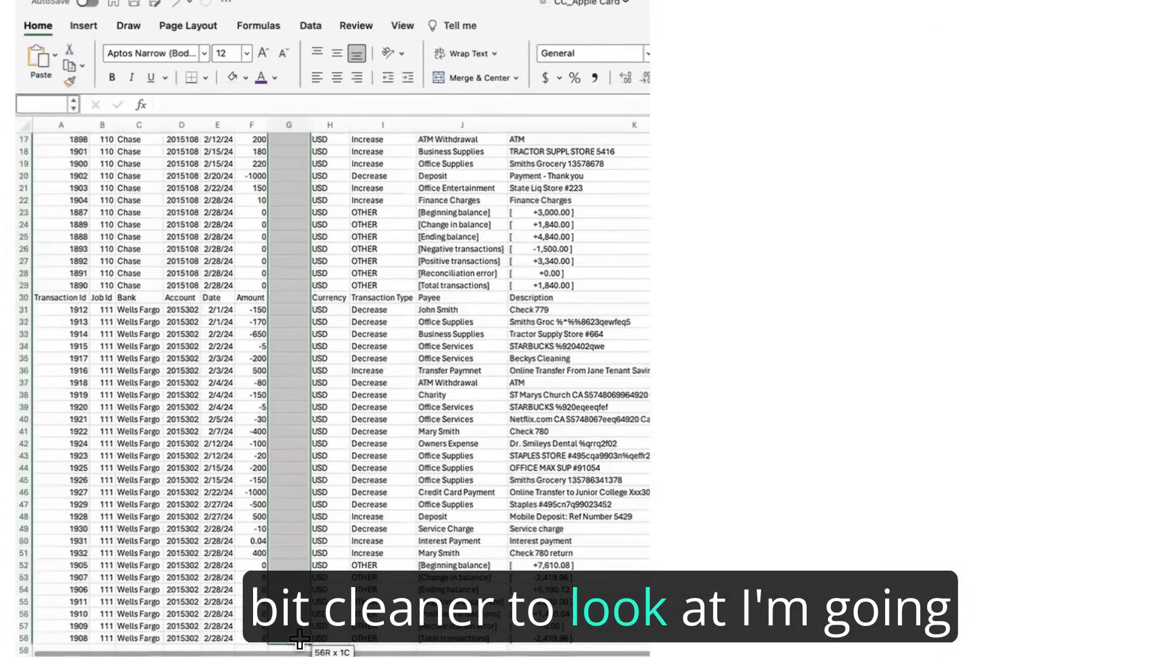
{"action": "key", "text": "super+v"}
{"action": "scroll", "coordinate": [203, 126], "scroll_direction": "up", "scroll_amount": 5}
{"action": "left_click", "coordinate": [289, 321]}
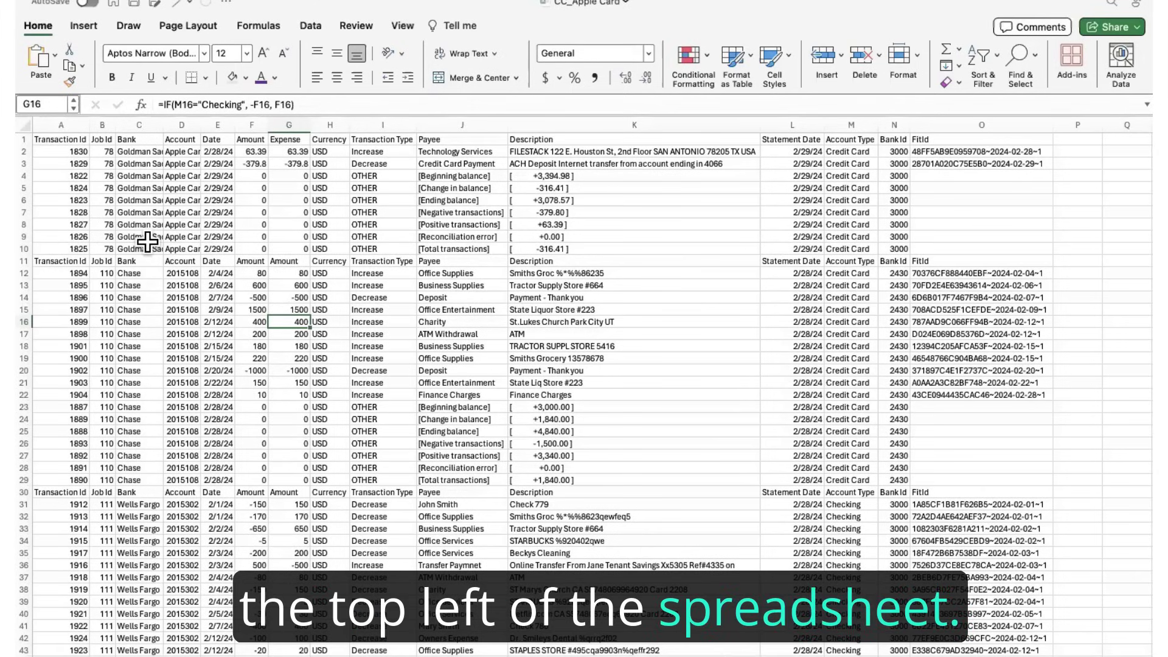
- Sort the whole sheet by FitId, then by Date from oldest to newest
{"action": "left_click", "coordinate": [39, 125]}
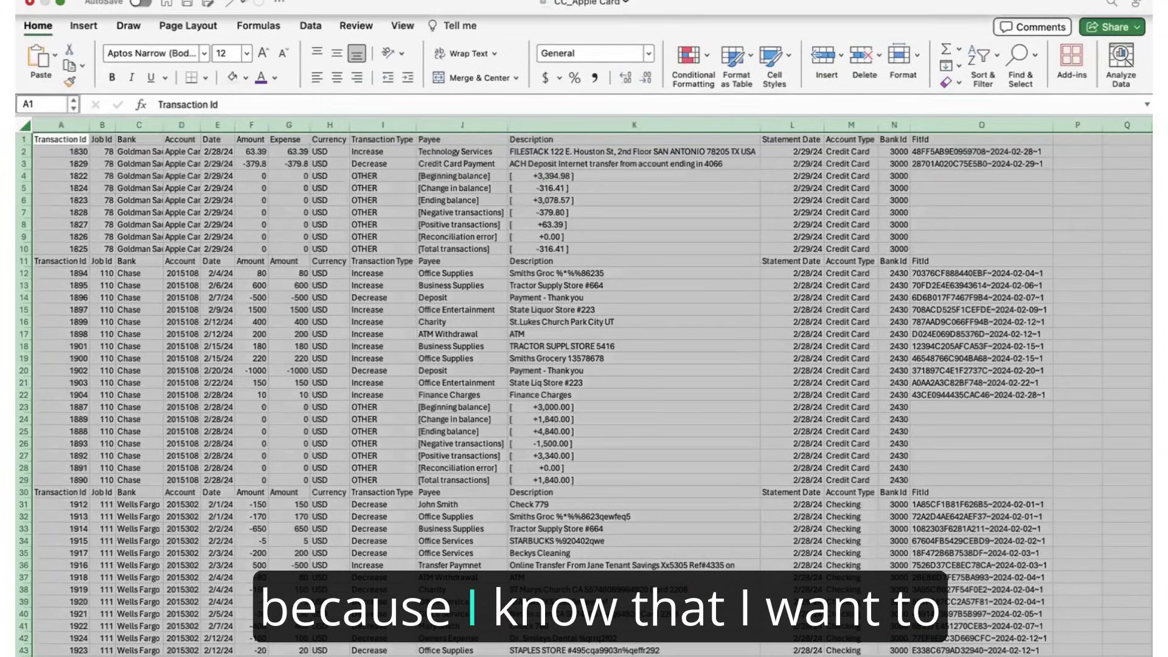
{"action": "left_click", "coordinate": [374, 2]}
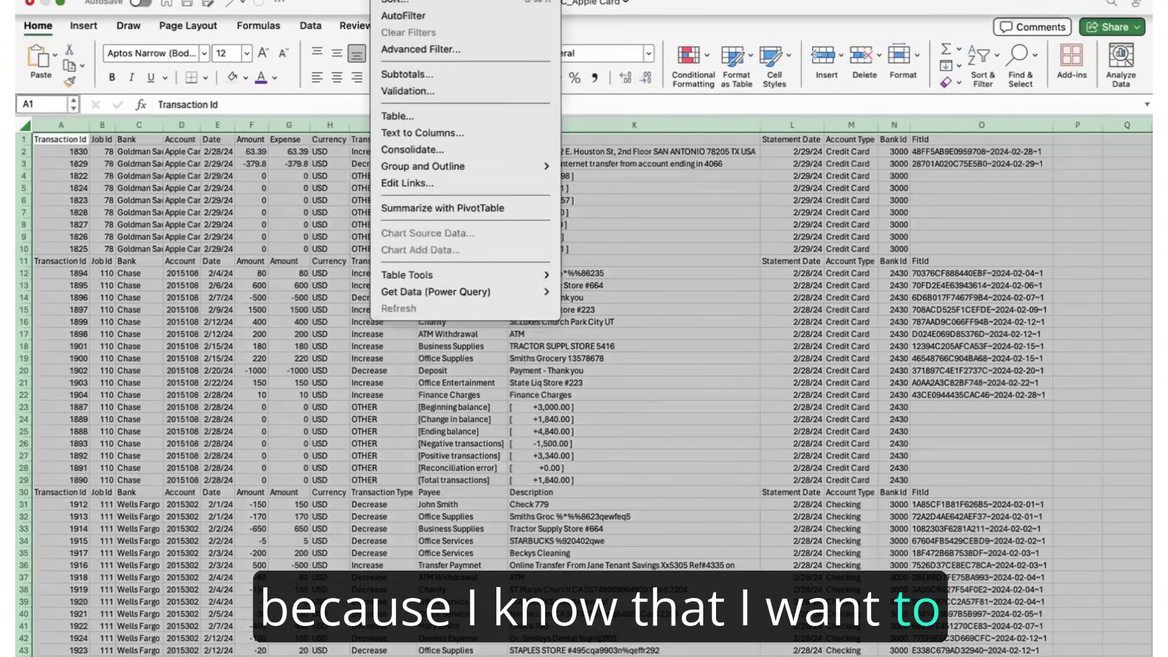
{"action": "left_click", "coordinate": [392, 6]}
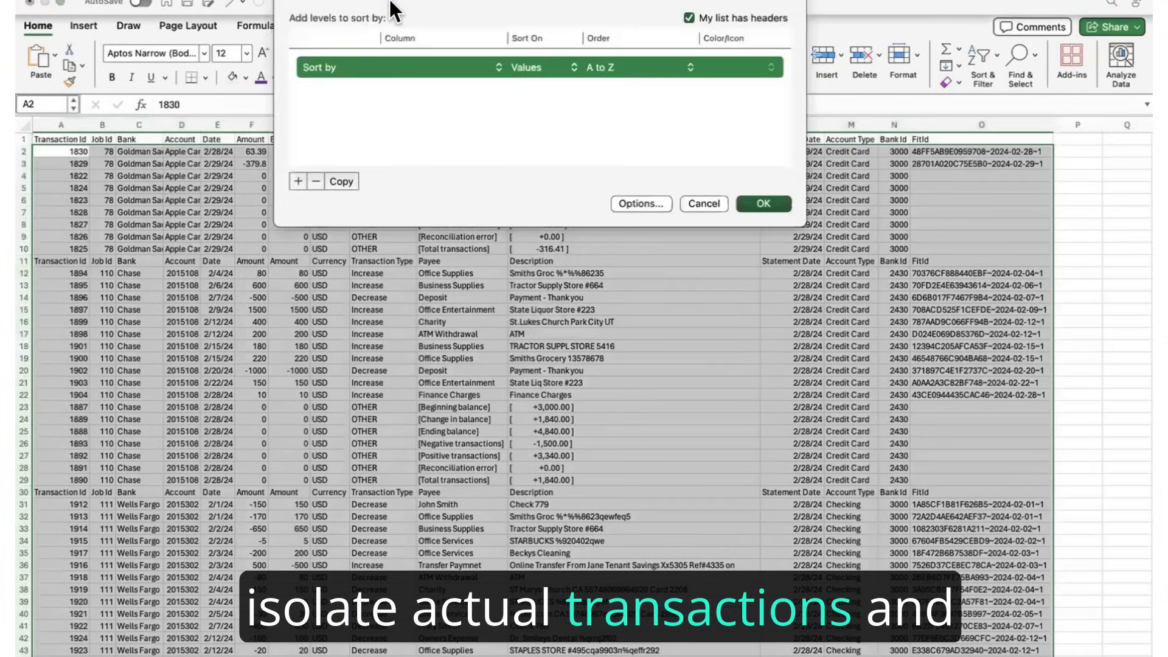
{"action": "left_click", "coordinate": [497, 69]}
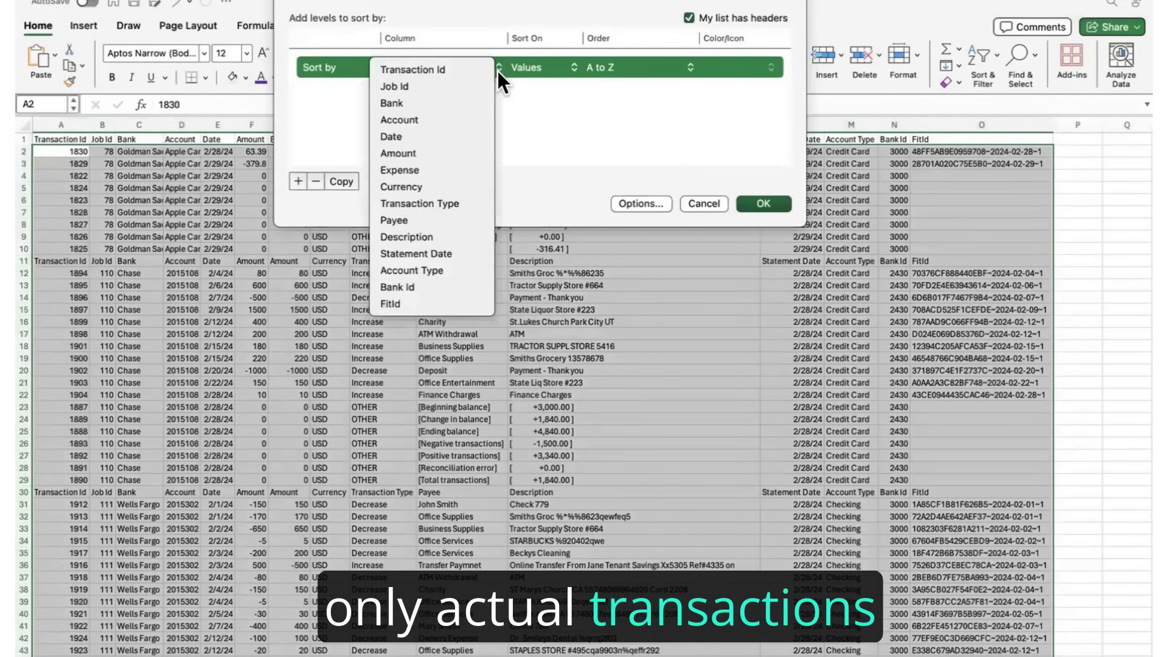
{"action": "left_click", "coordinate": [407, 308]}
{"action": "left_click", "coordinate": [298, 181]}
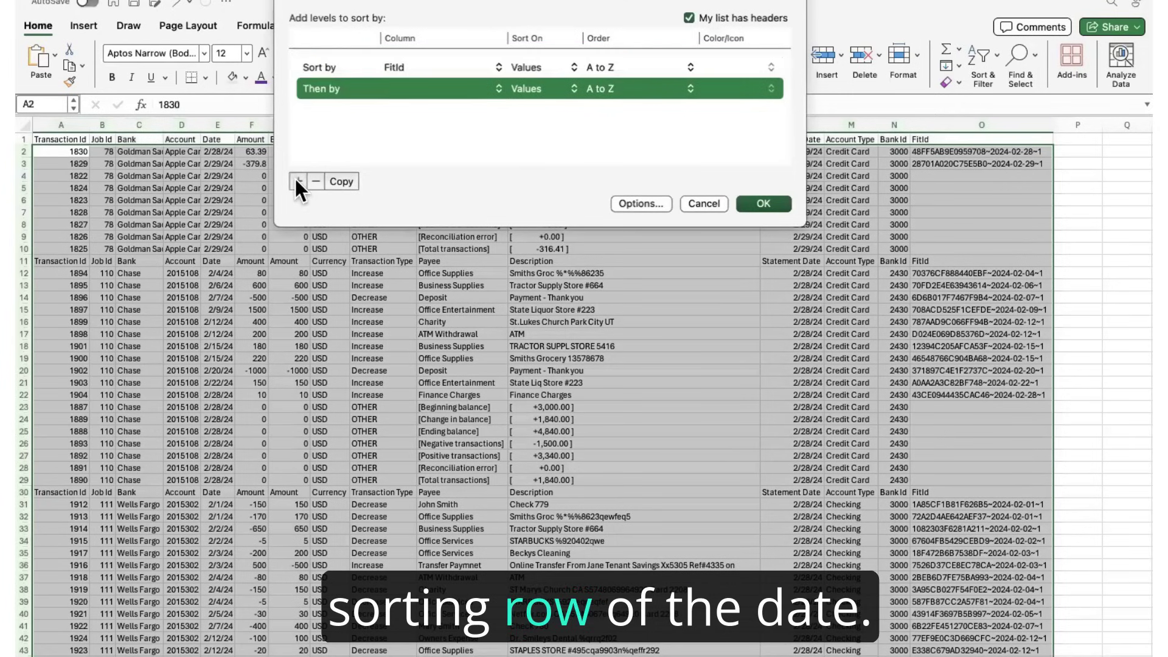
{"action": "left_click", "coordinate": [498, 93]}
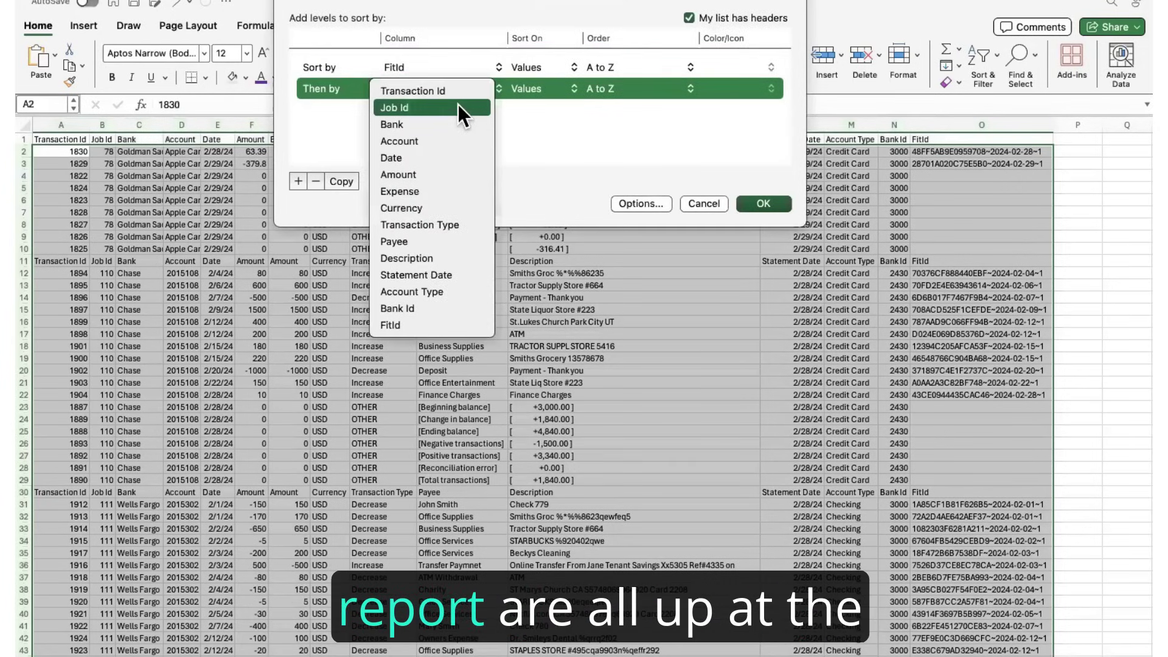
{"action": "left_click", "coordinate": [408, 155]}
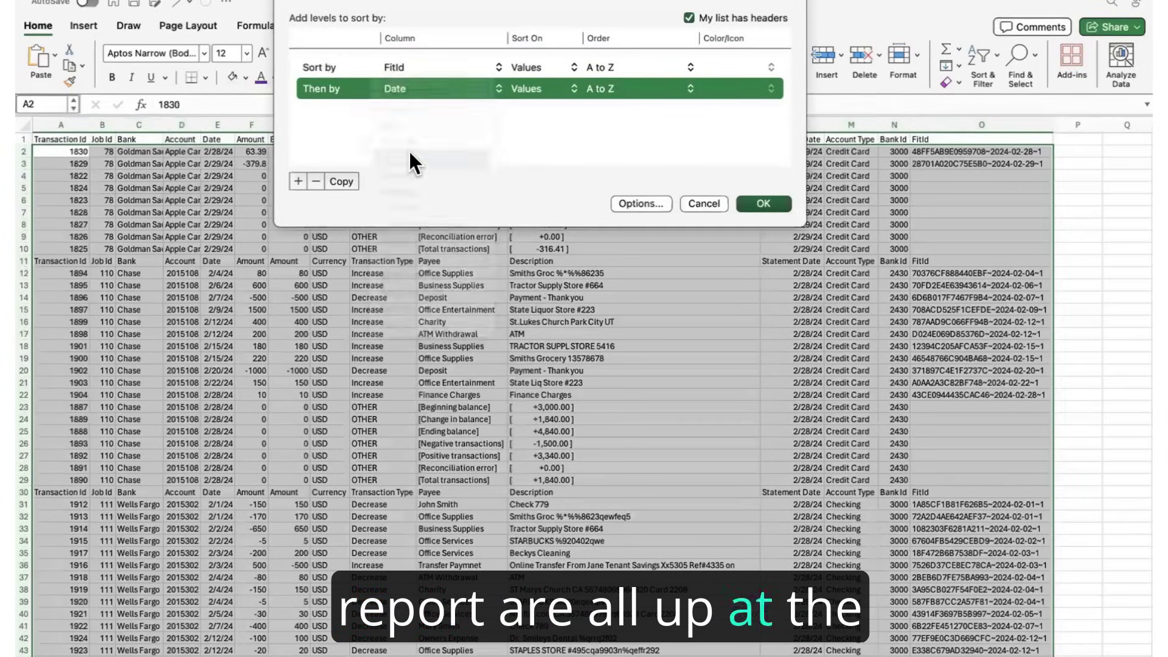
{"action": "left_click", "coordinate": [764, 203]}
{"action": "left_click", "coordinate": [299, 309]}
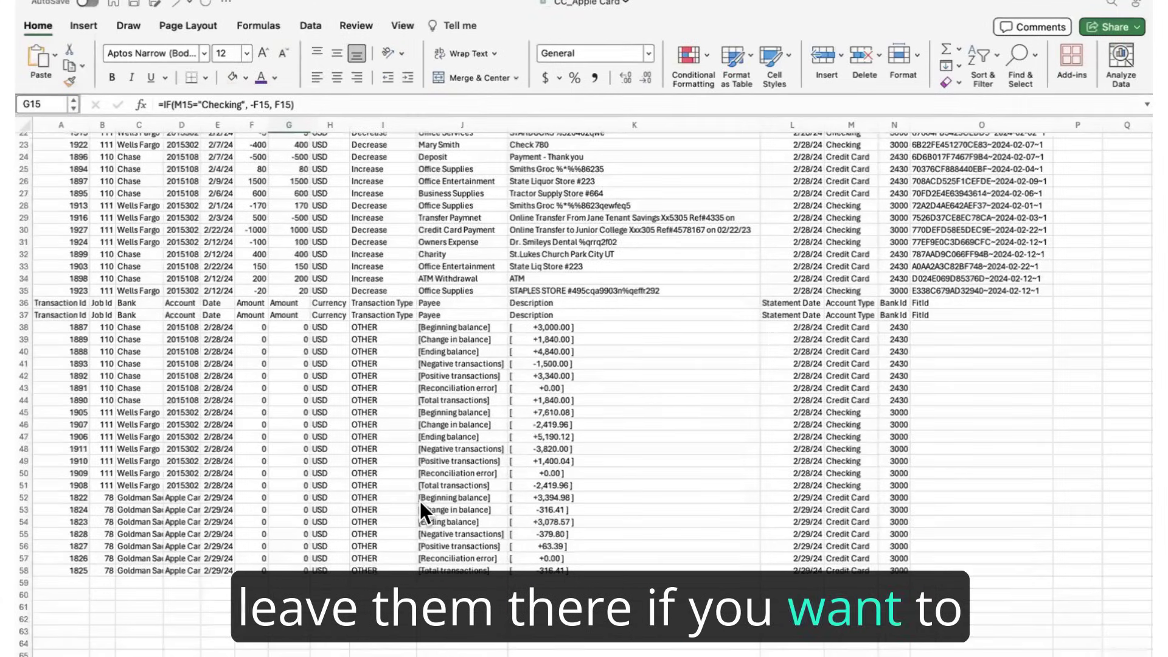
- Select the transactions A1:N35 with headers and start a PivotTable on a new worksheet
{"action": "scroll", "coordinate": [420, 501], "scroll_direction": "up", "scroll_amount": 8}
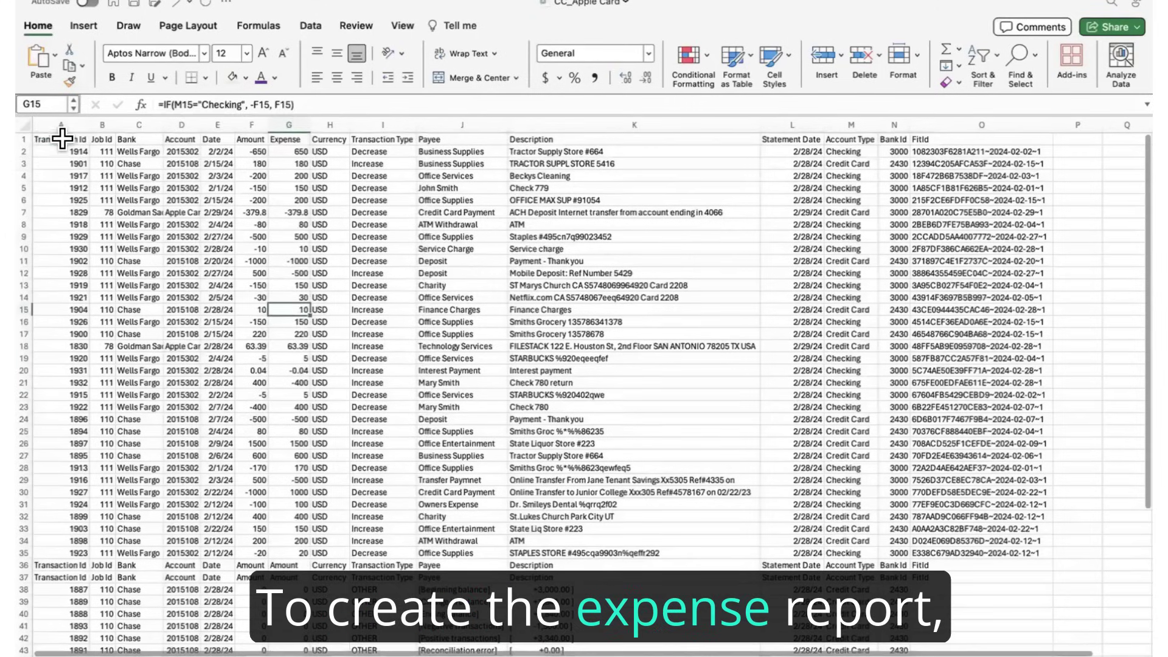
{"action": "left_click_drag", "start_coordinate": [60, 141], "coordinate": [887, 550]}
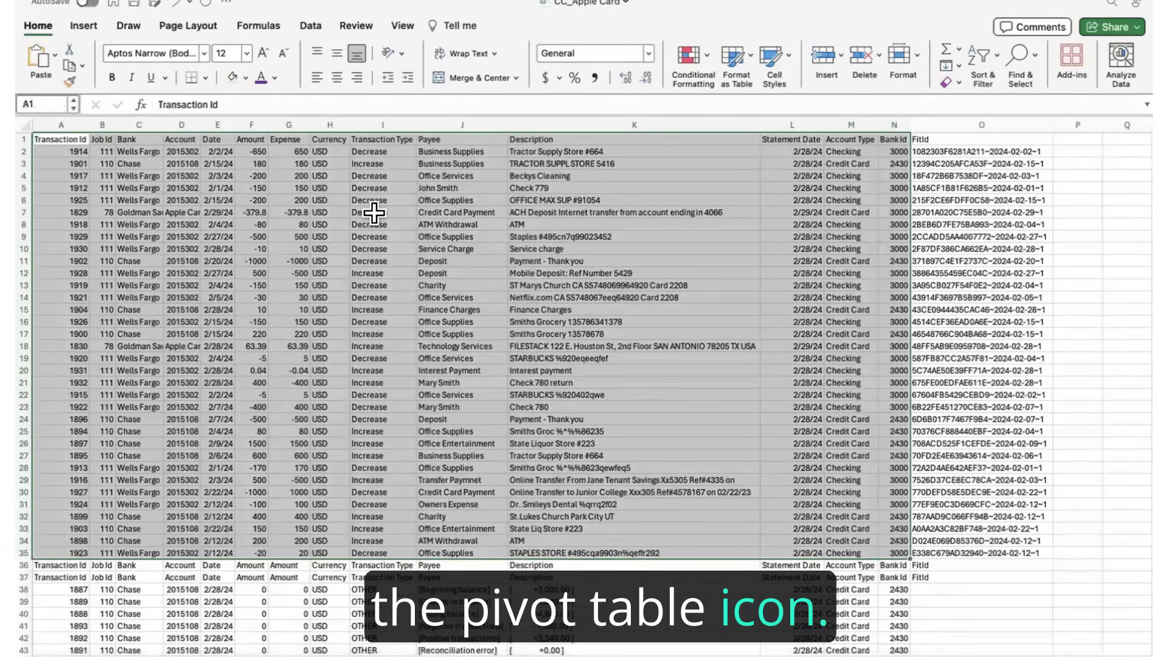
{"action": "left_click", "coordinate": [83, 25]}
{"action": "left_click", "coordinate": [42, 58]}
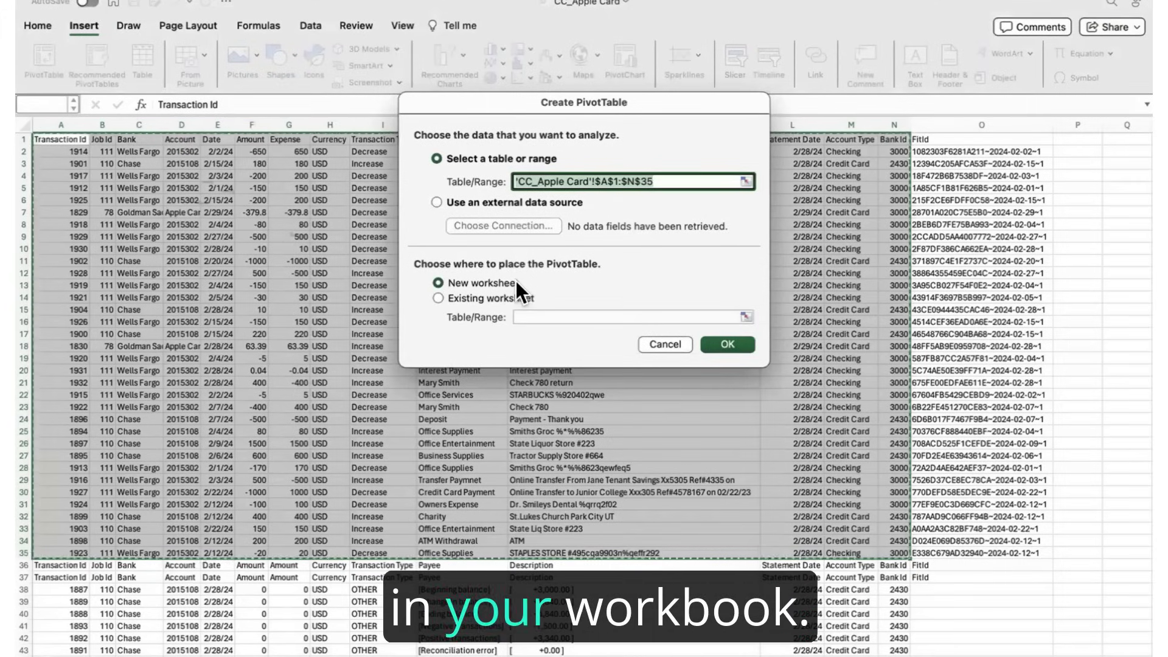
- Create the PivotTable, then add Expense and Payee fields to total expenses per payee (3943.55)
{"action": "left_click", "coordinate": [725, 342]}
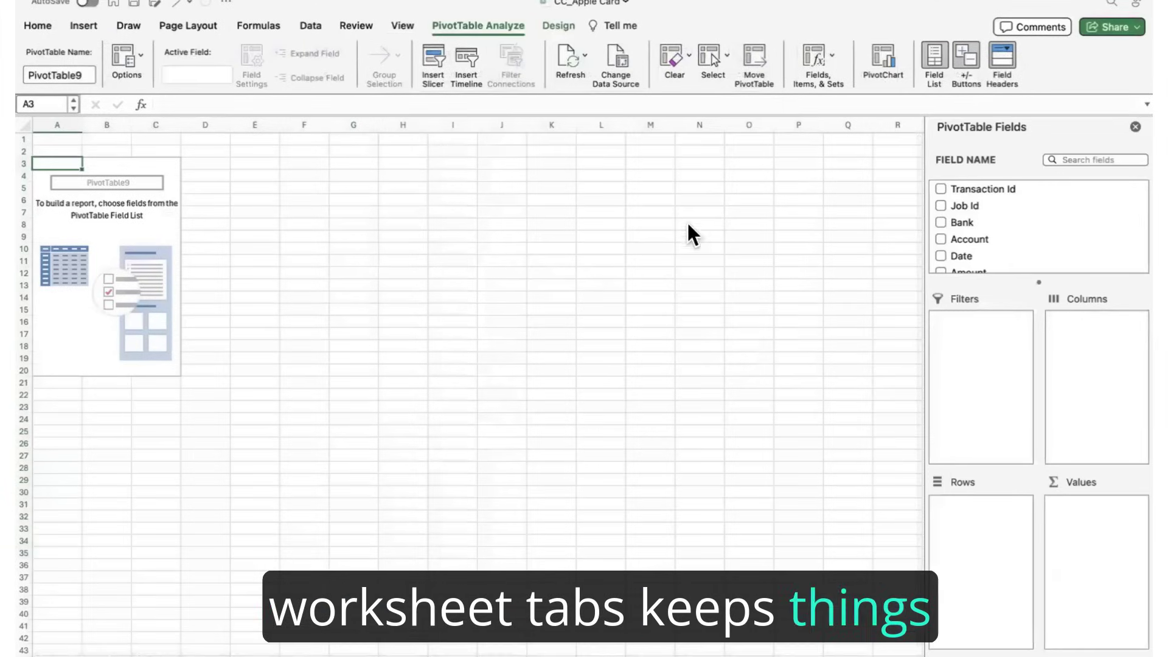
{"action": "scroll", "coordinate": [1052, 227], "scroll_direction": "down", "scroll_amount": 5}
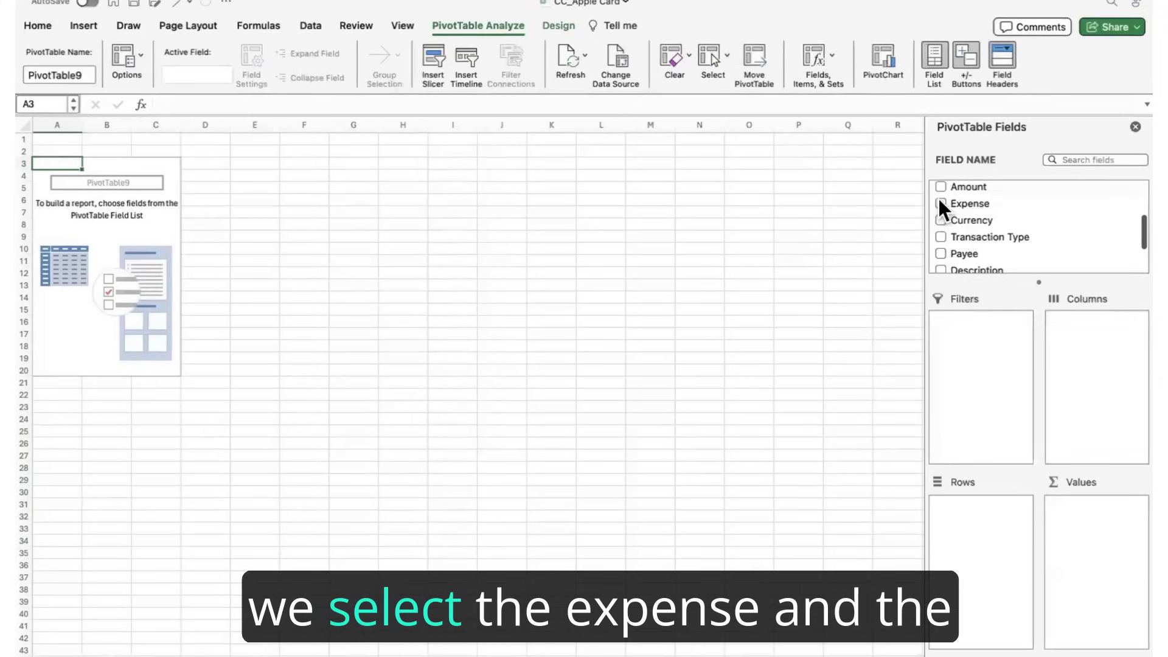
{"action": "left_click", "coordinate": [941, 203]}
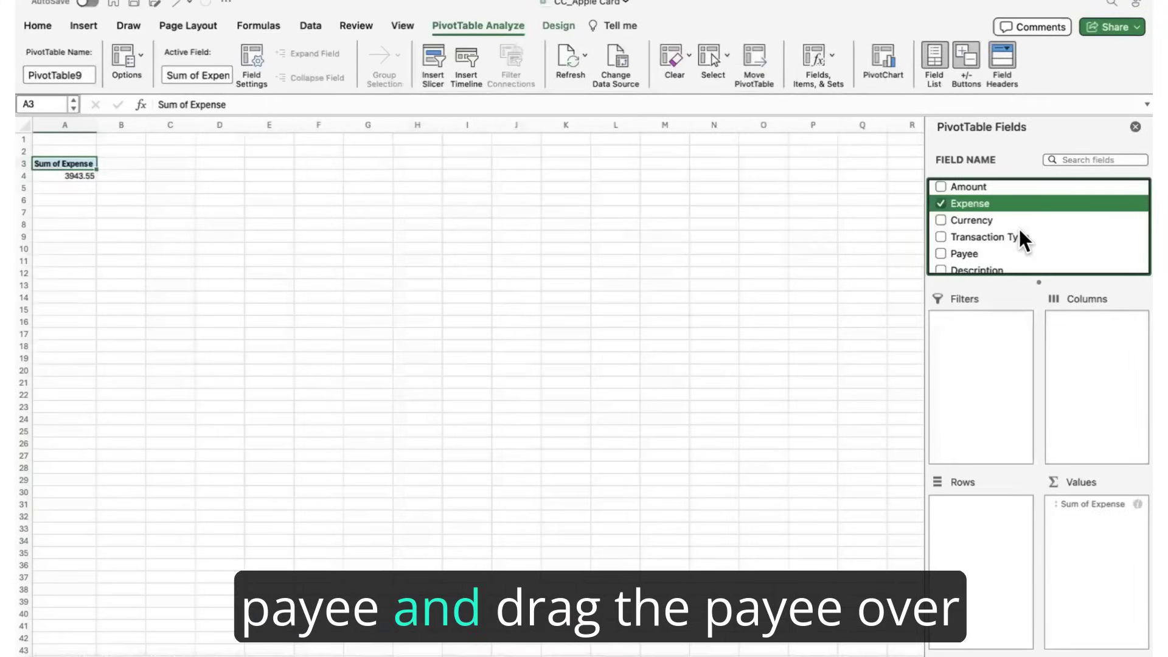
{"action": "left_click", "coordinate": [940, 254]}
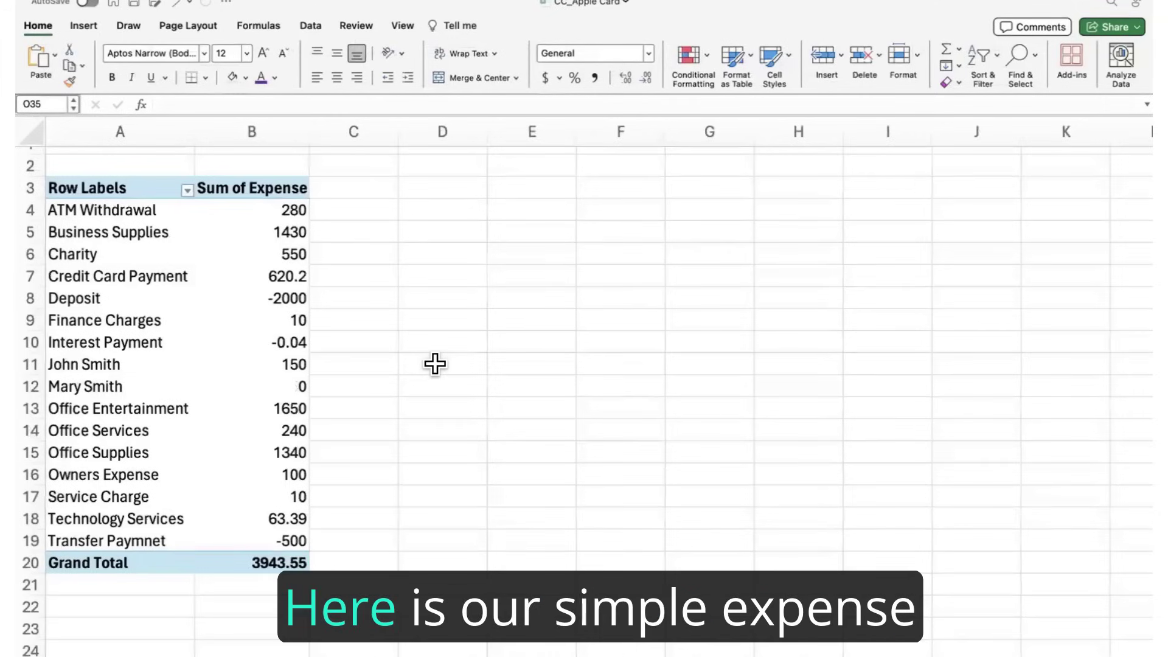
{"action": "scroll", "coordinate": [379, 265], "scroll_direction": "up", "scroll_amount": 1}
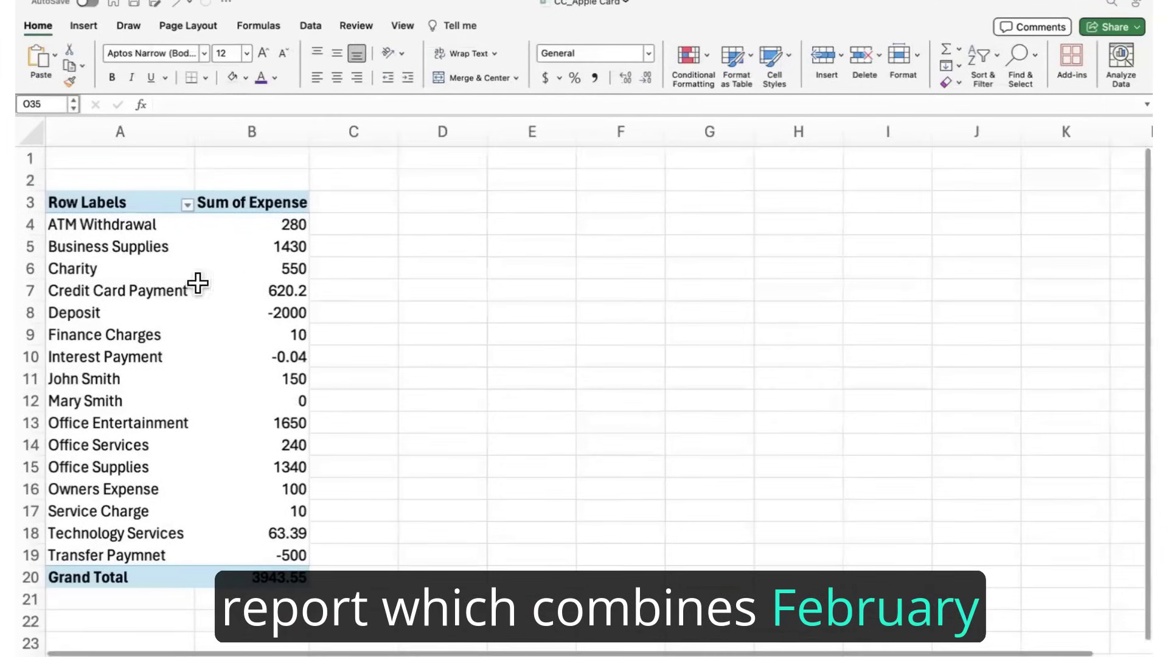